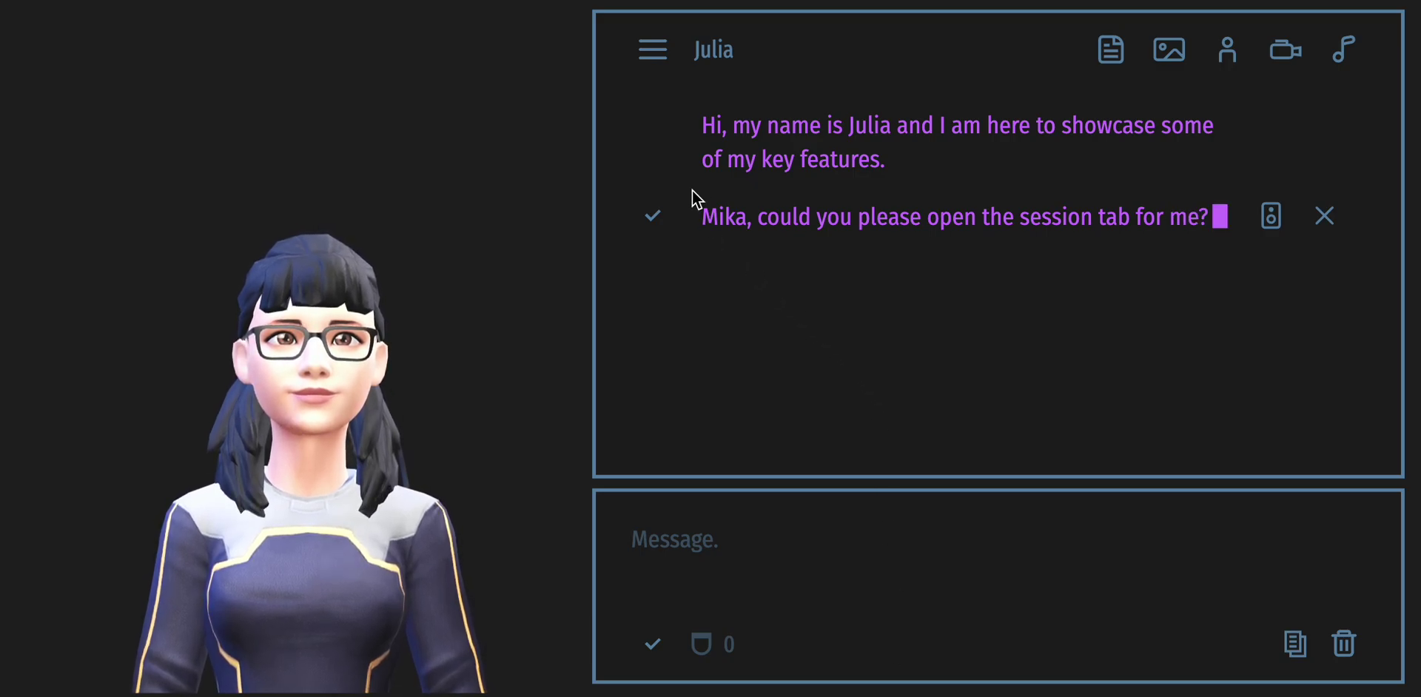
Open the session settings and try Finnish and Light, keeping English and the Dark theme
left_click(652, 51)
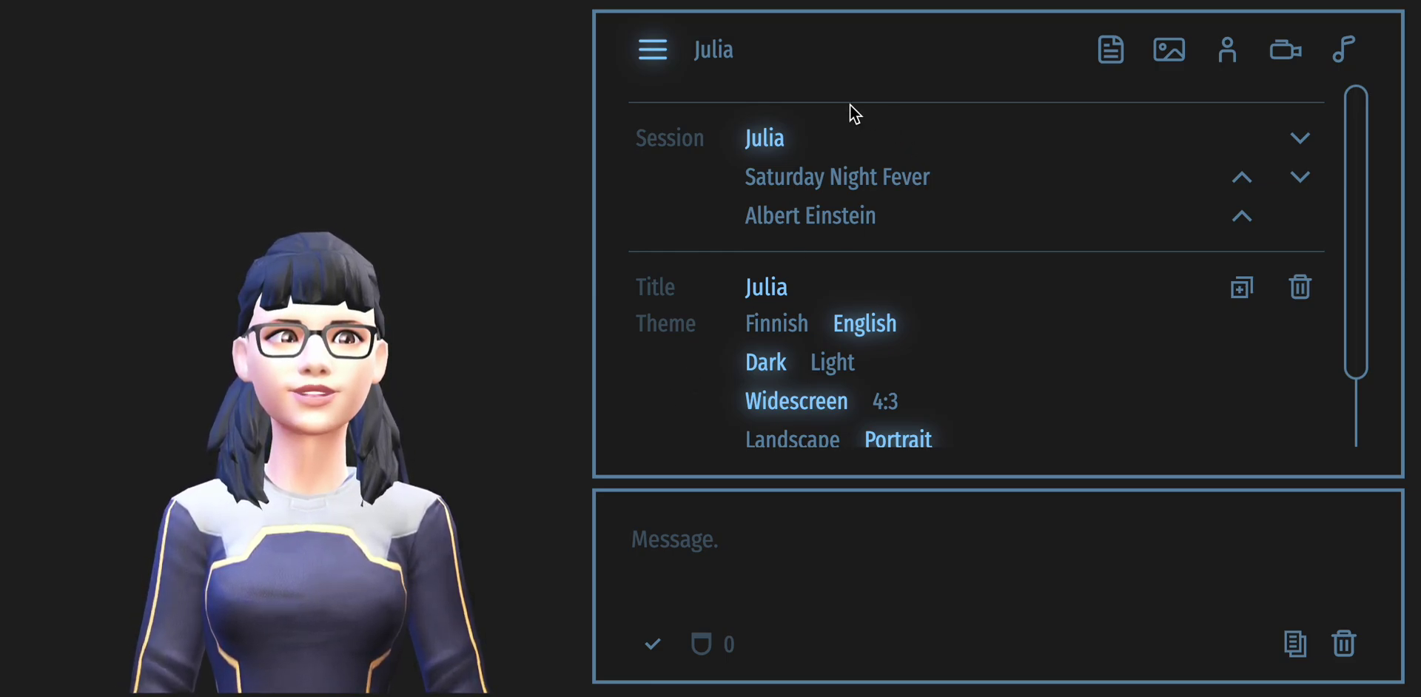
left_click(775, 330)
left_click(892, 339)
left_click(831, 370)
left_click(770, 367)
Try the 4:3 and Landscape layouts, then keep Widescreen and Portrait
left_click(887, 404)
left_click(870, 412)
left_click(819, 439)
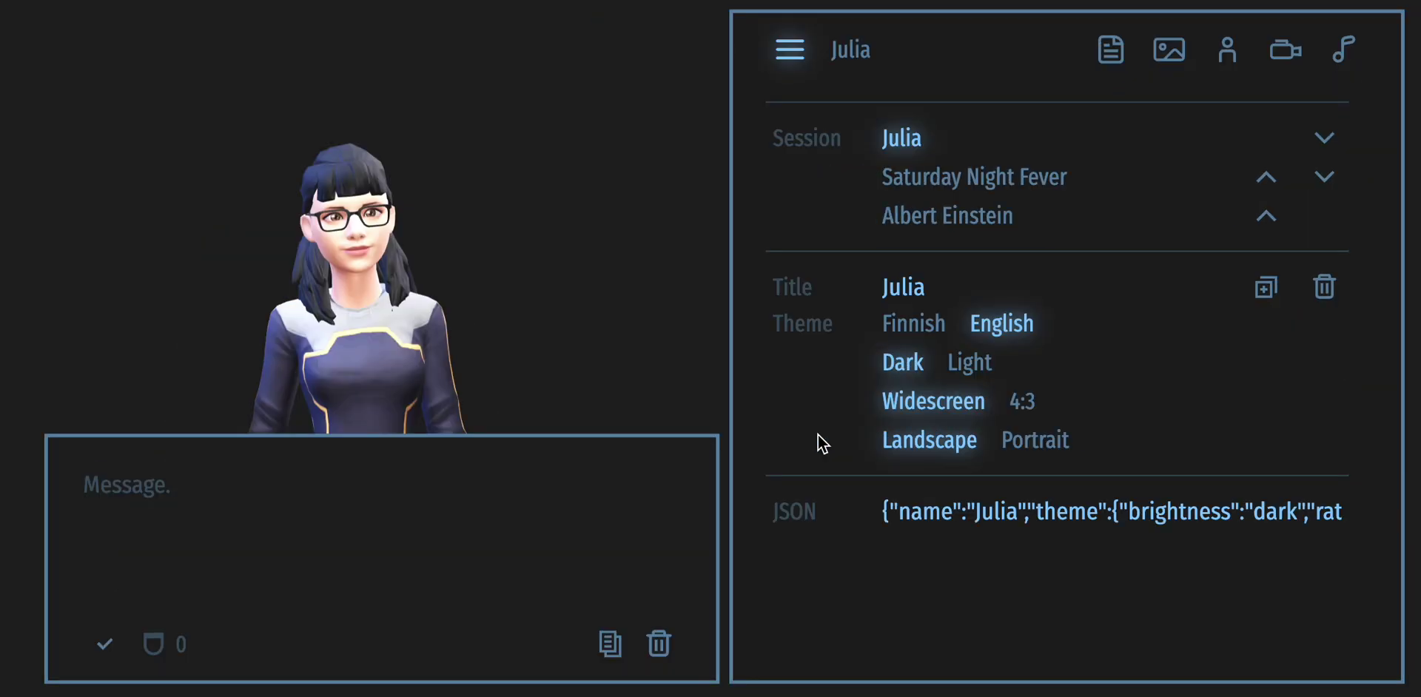
left_click(1036, 442)
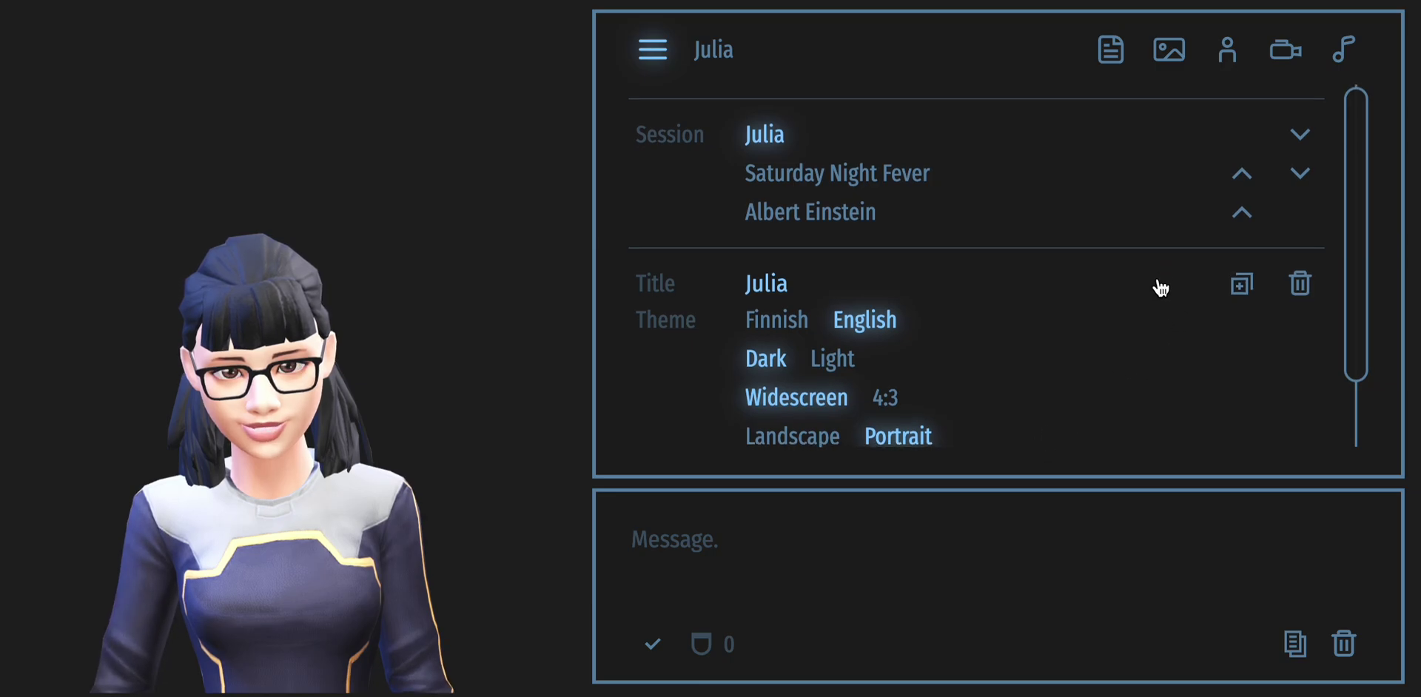
scroll(1154, 293, "down", 1)
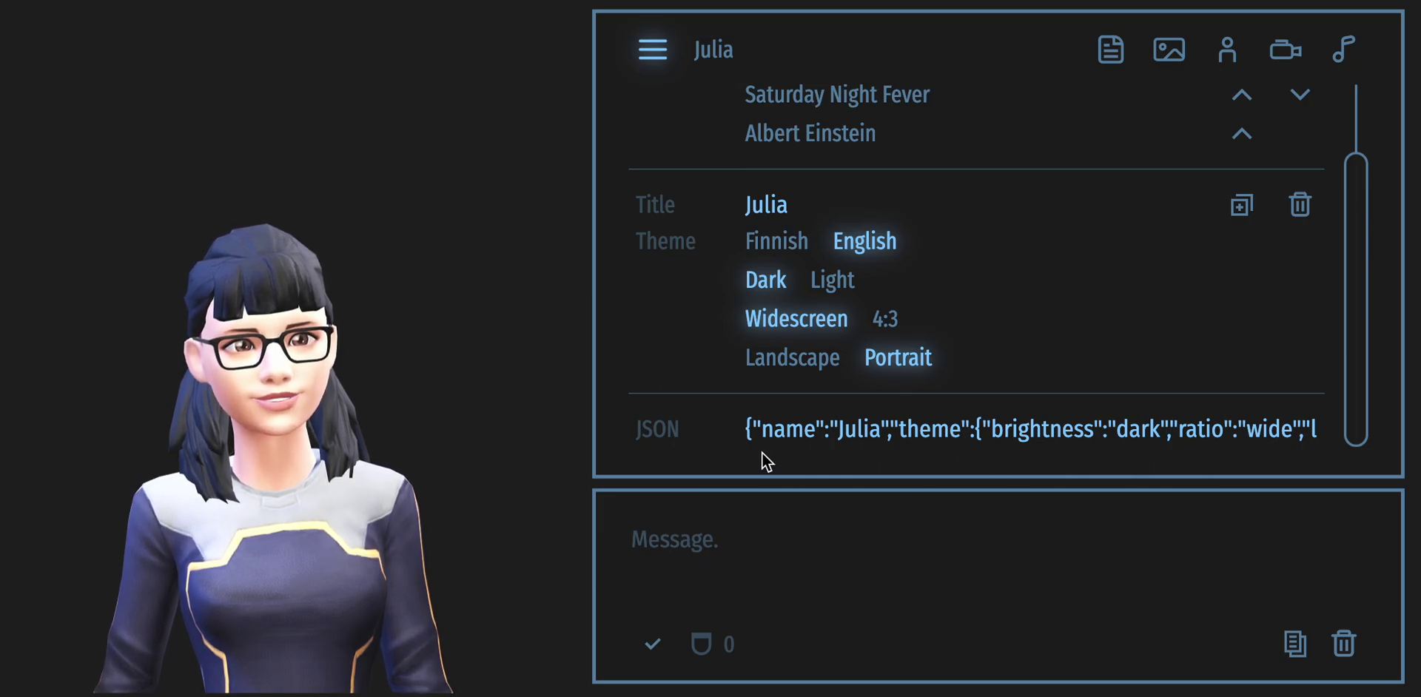
scroll(745, 308, "up", 1)
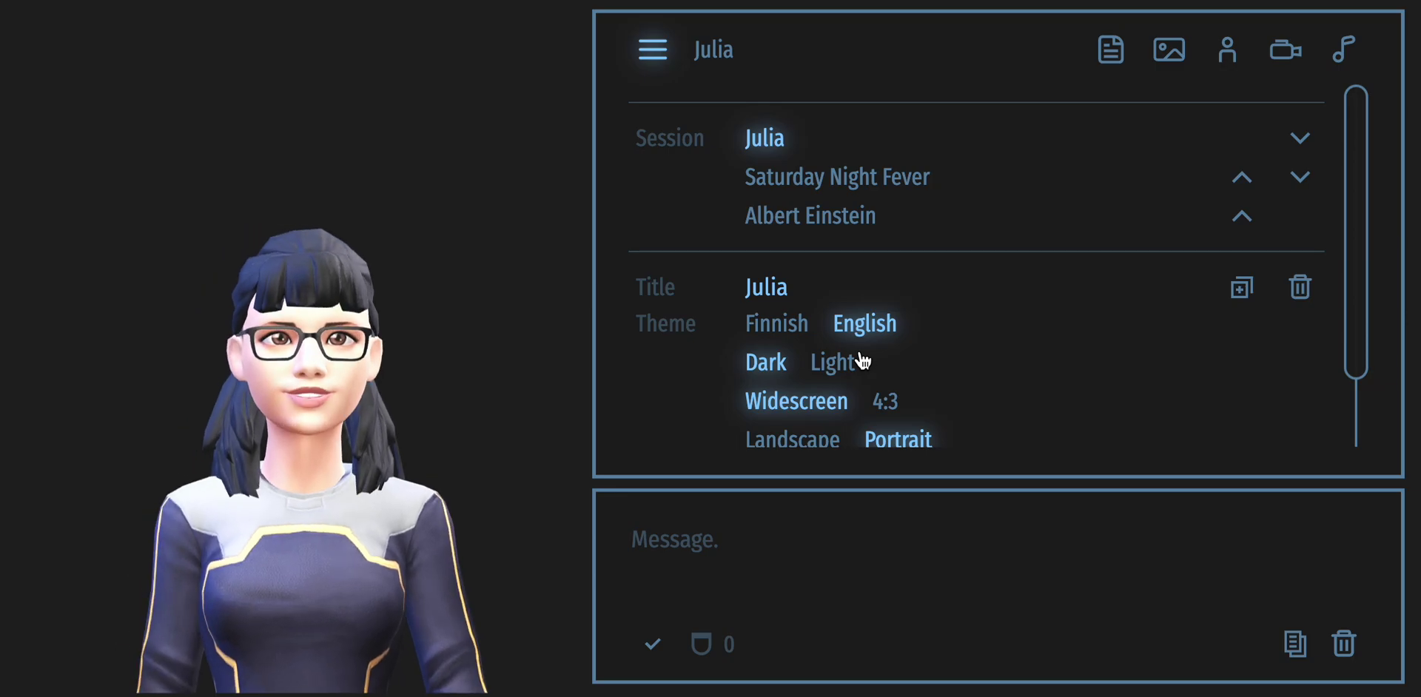
Try GPT-4 and Gemini-pro in the AI settings, keeping GPT-3.5-Turbo as the model
left_click(1112, 51)
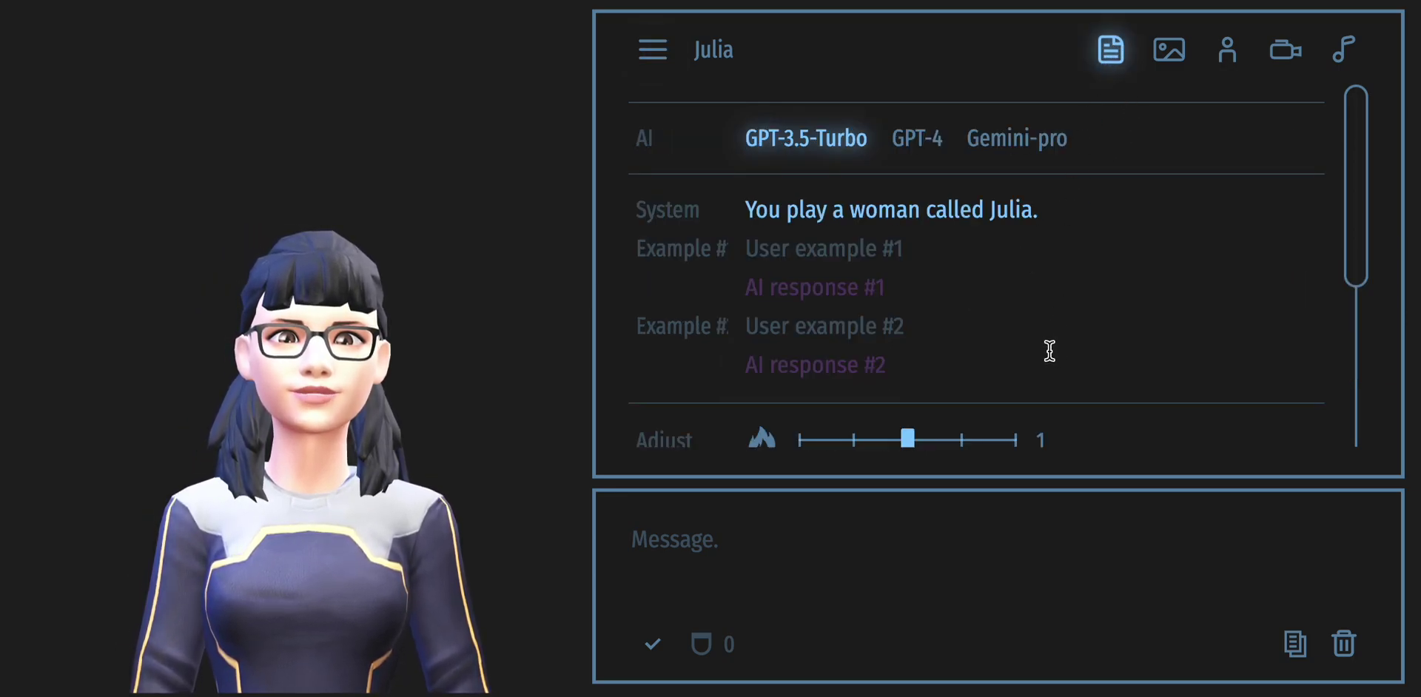
left_click(915, 140)
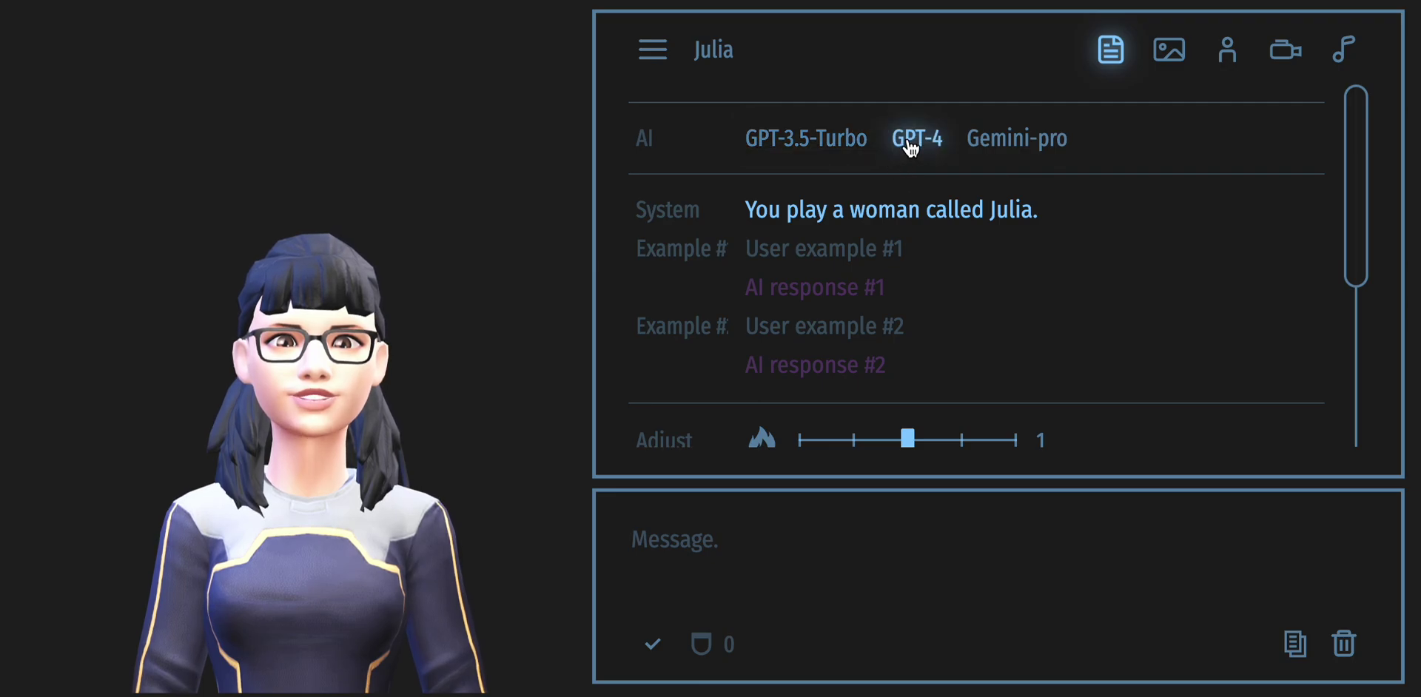
left_click(1011, 141)
left_click(814, 142)
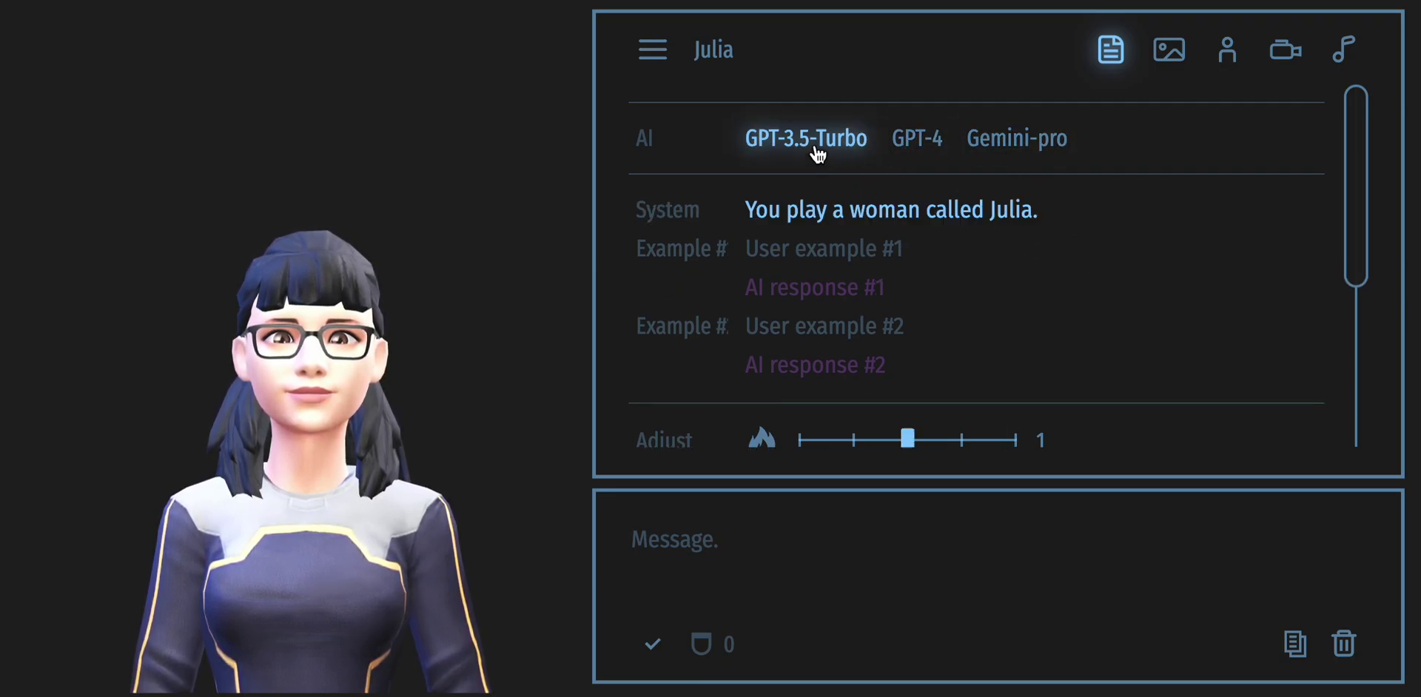
scroll(1041, 311, "down", 4)
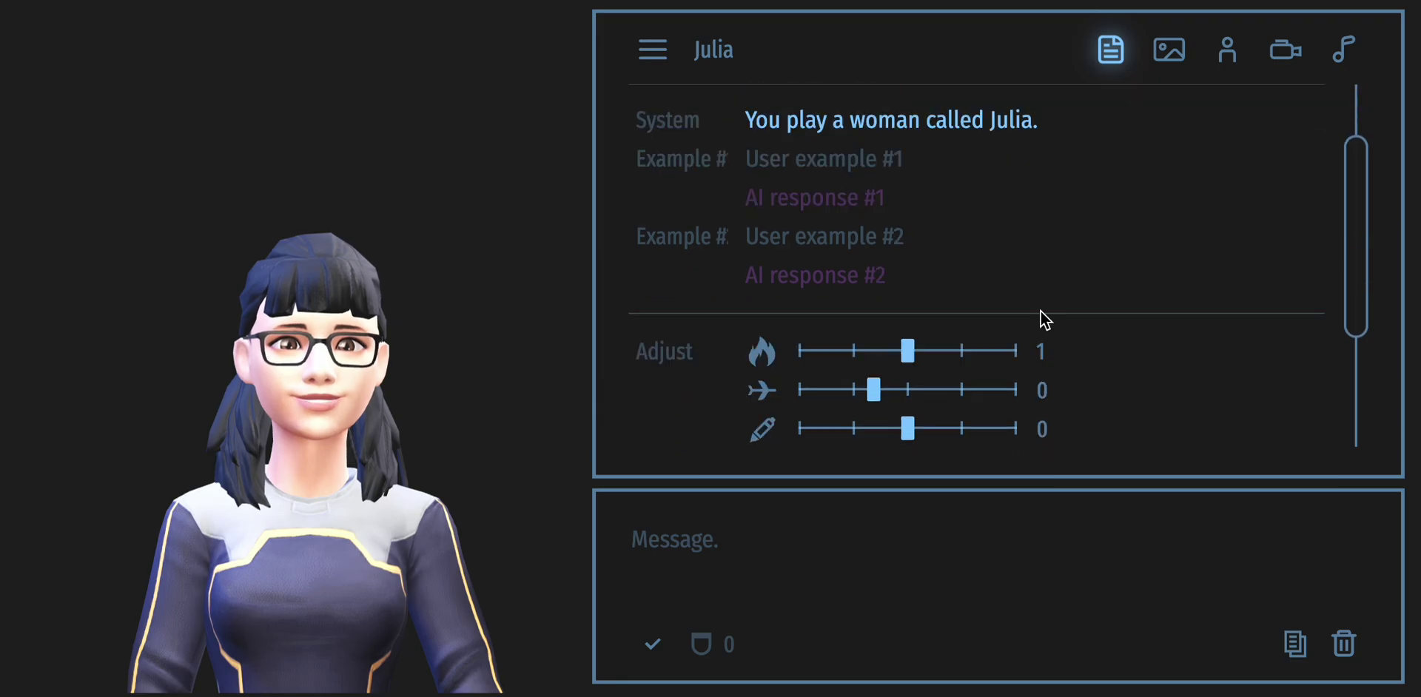
scroll(1045, 313, "up", 4)
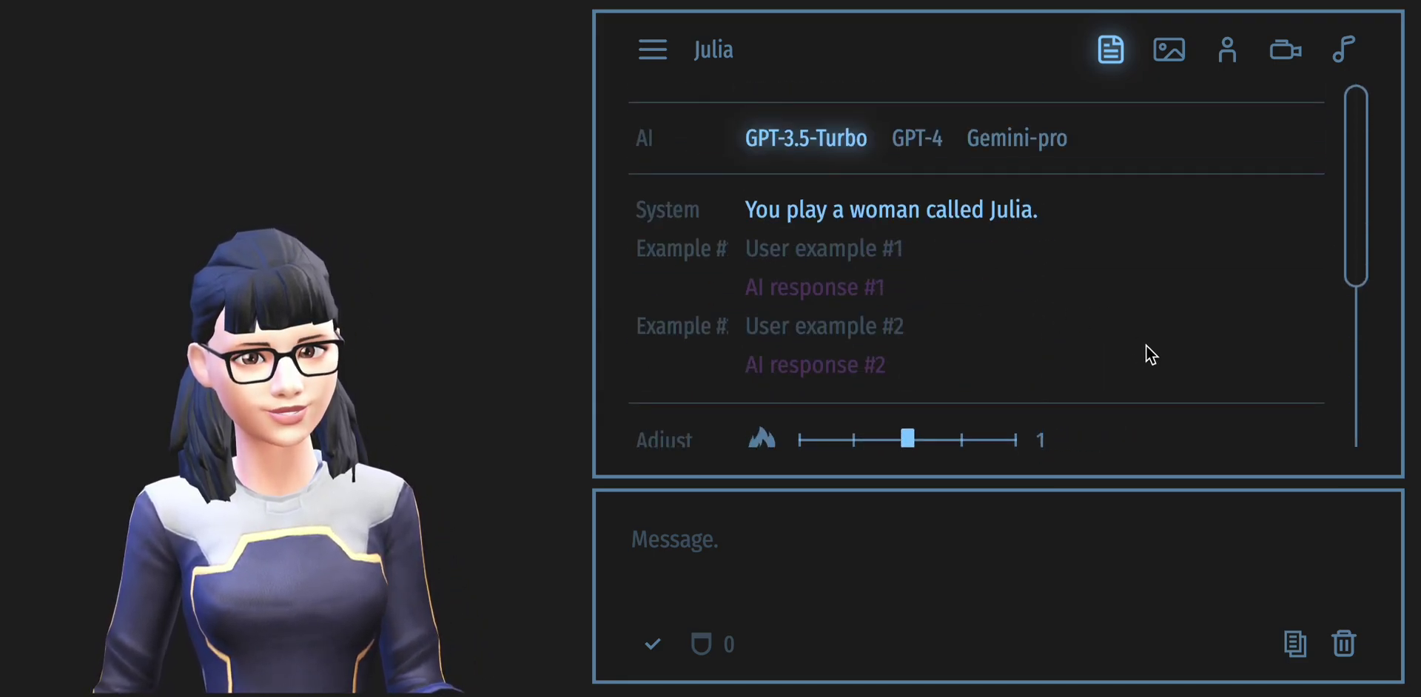
Preview the DrStrange, Room, School and Matrix backgrounds, then set the background to Empty
left_click(1170, 52)
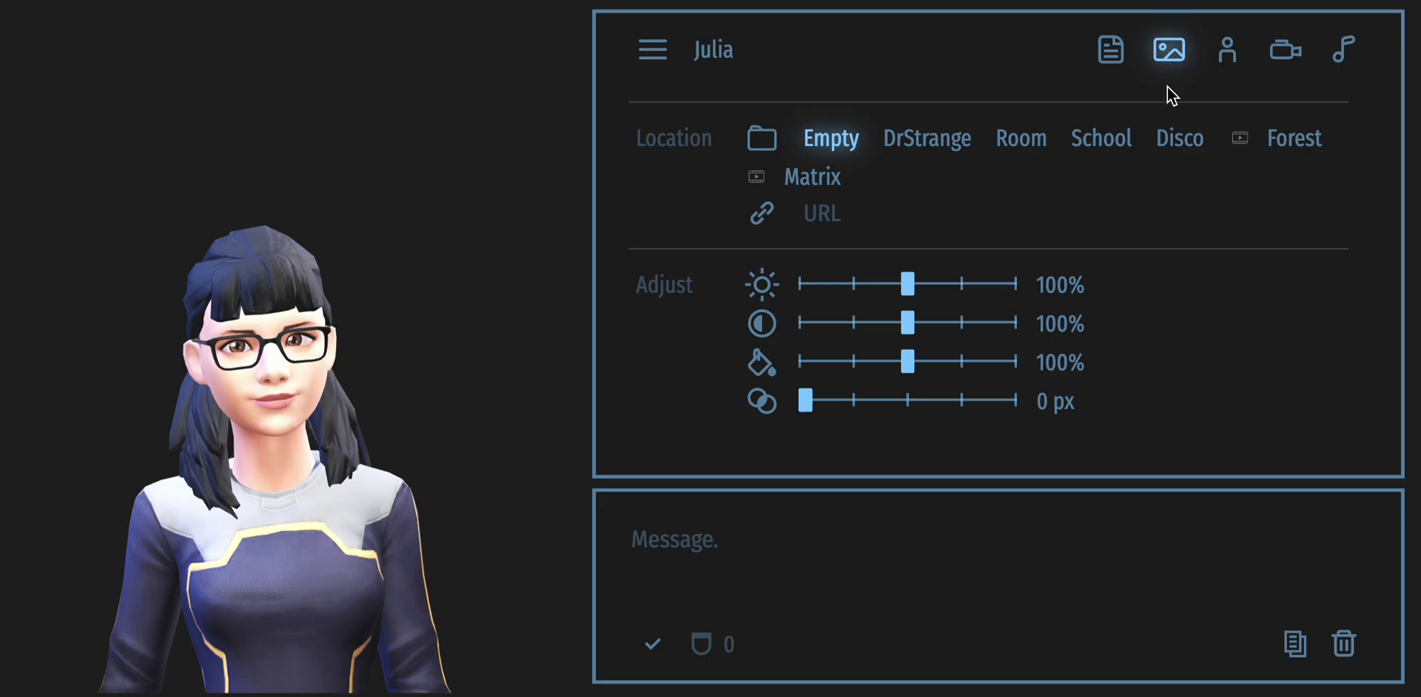
left_click(907, 138)
left_click(1020, 141)
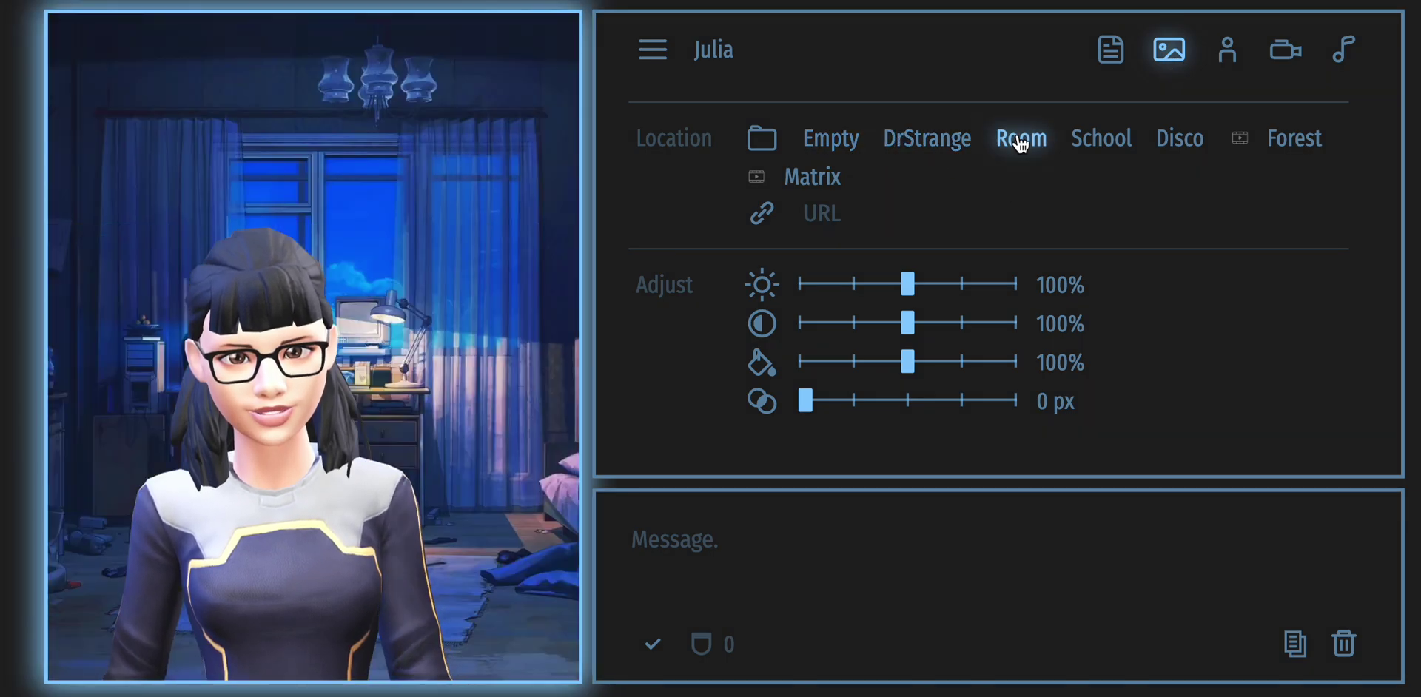
left_click(1108, 141)
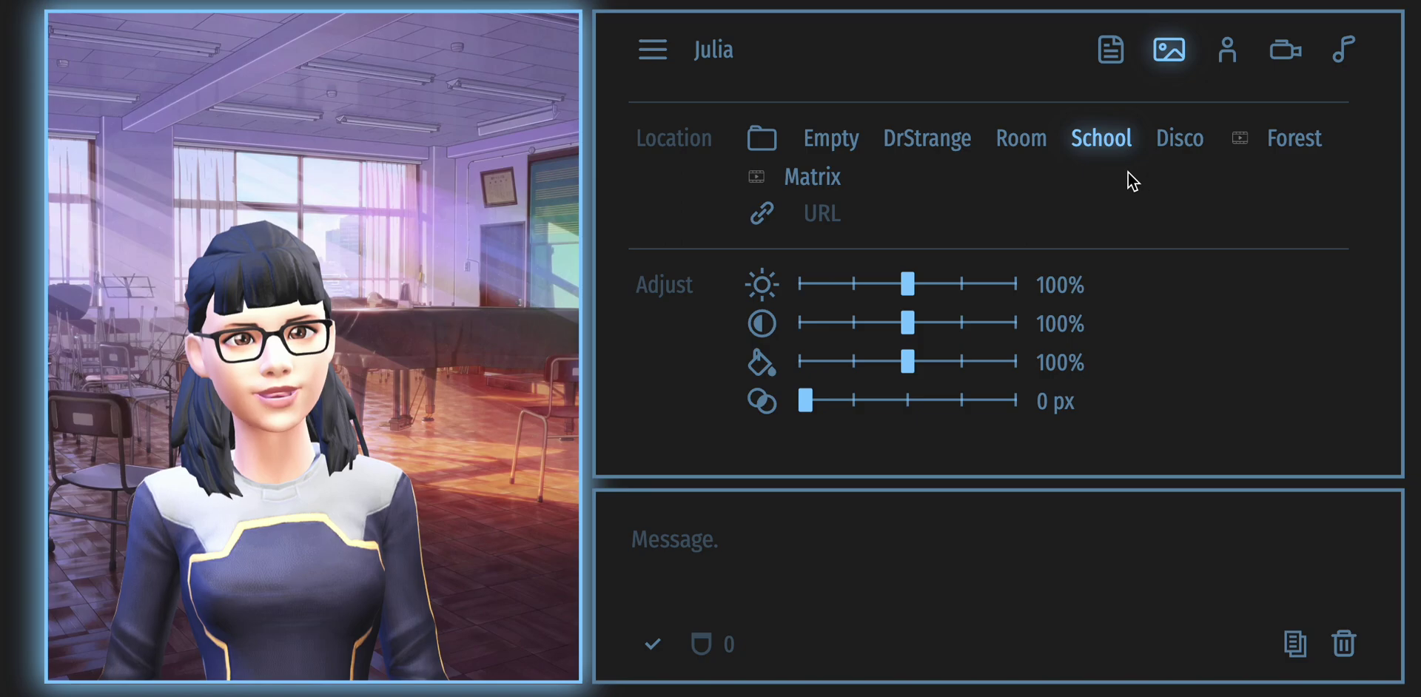
left_click(839, 185)
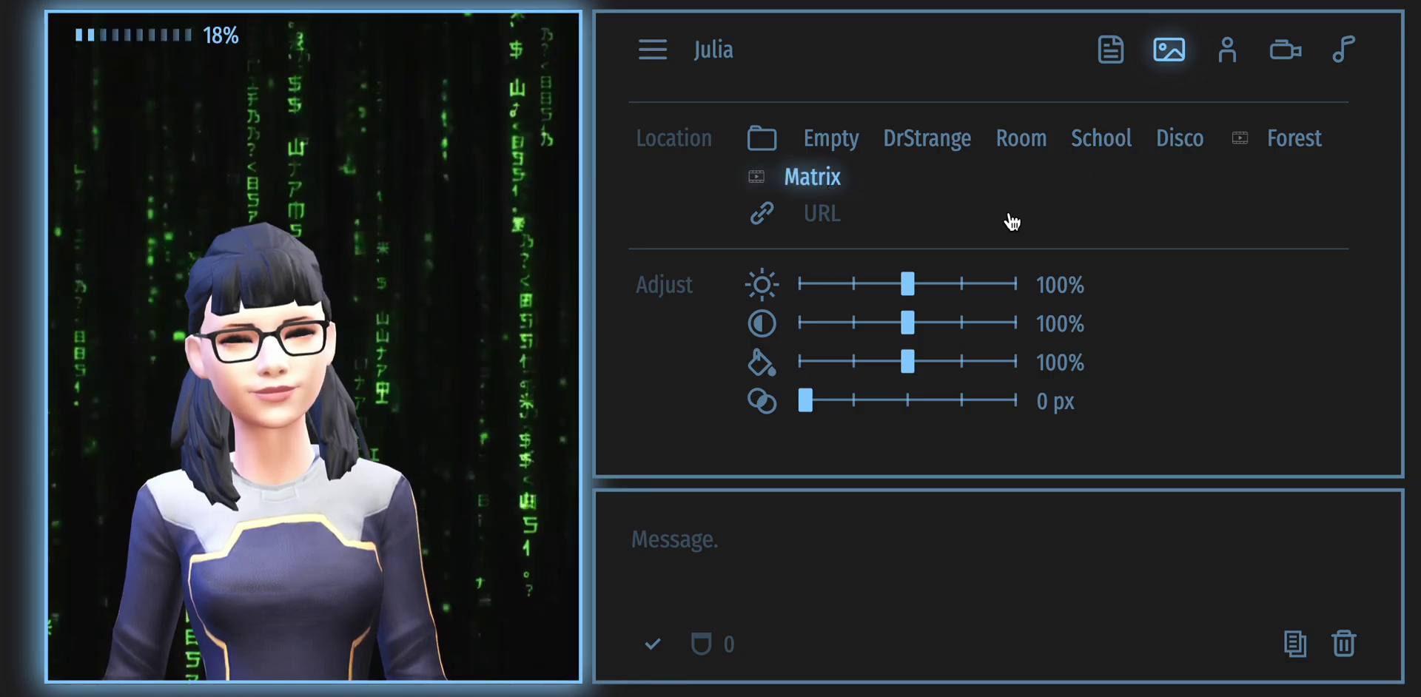
left_click(834, 146)
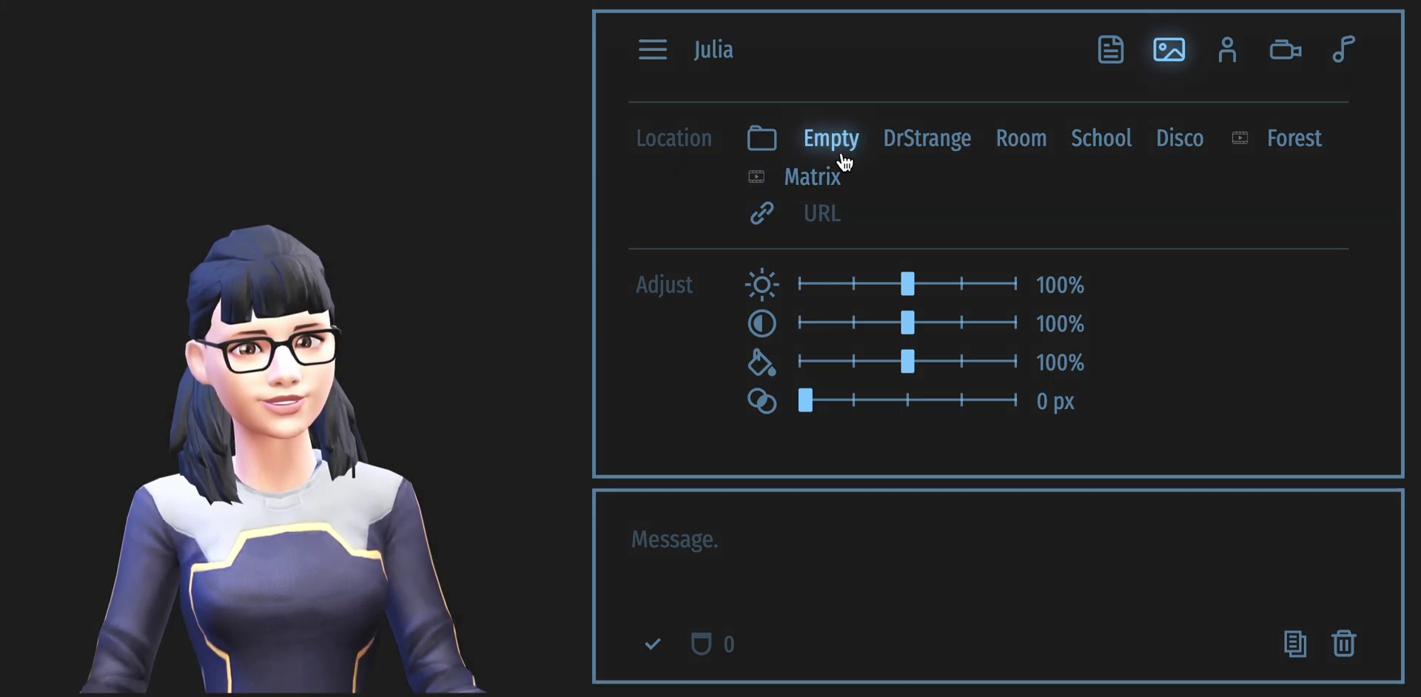
left_click(1227, 52)
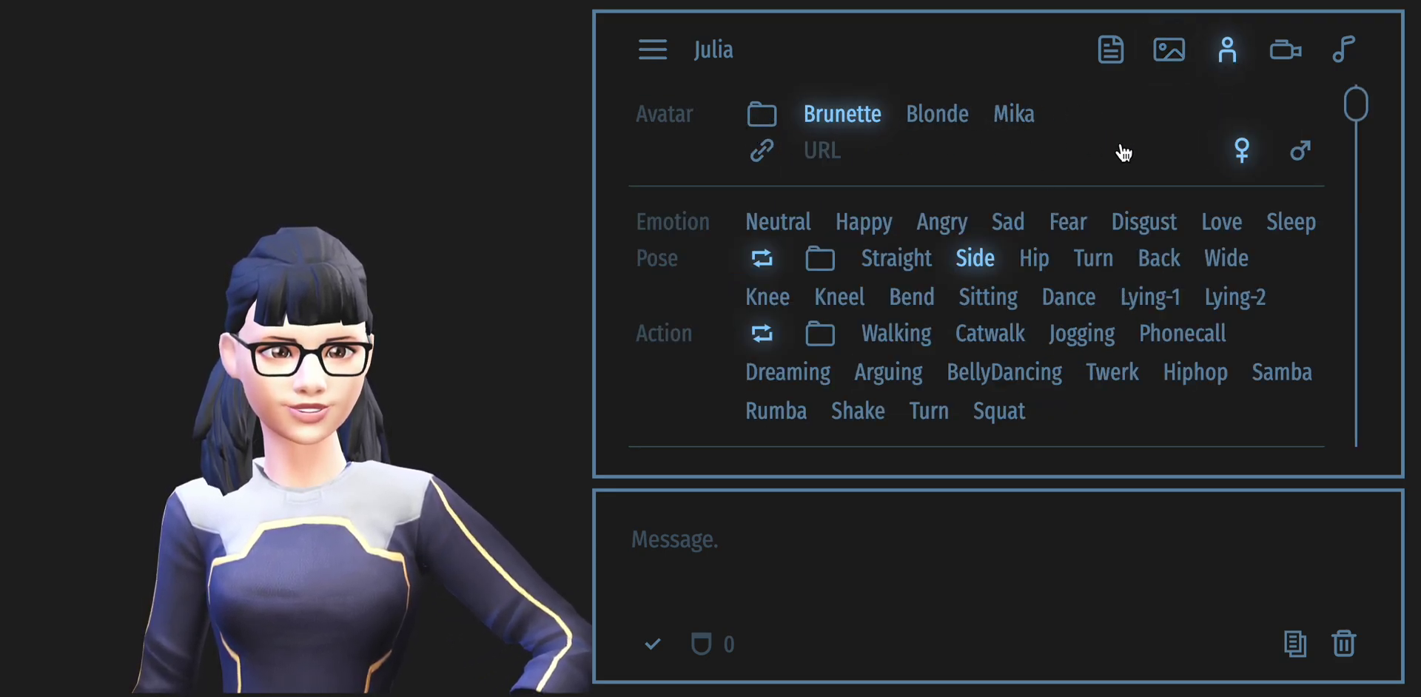
Keep the Brunette avatar after trying Blonde, and preview Sad then Neutral emotions
left_click(937, 114)
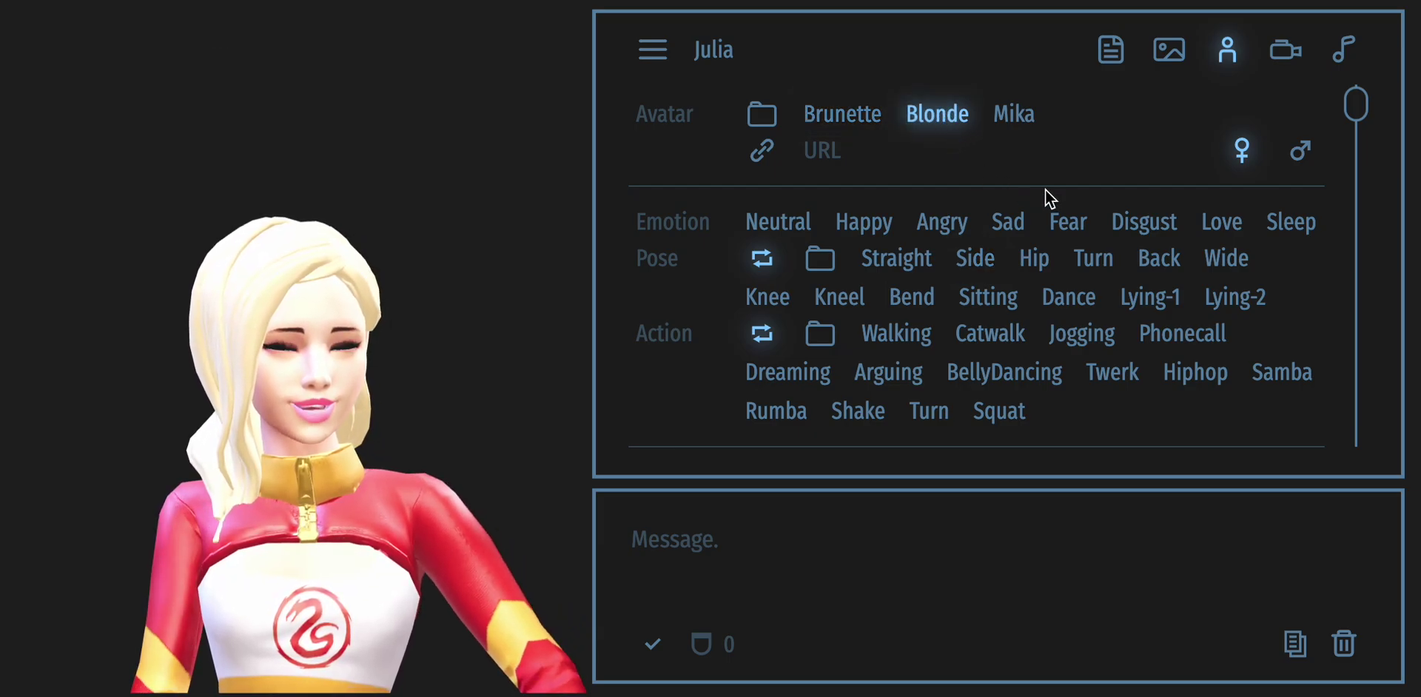
left_click(851, 120)
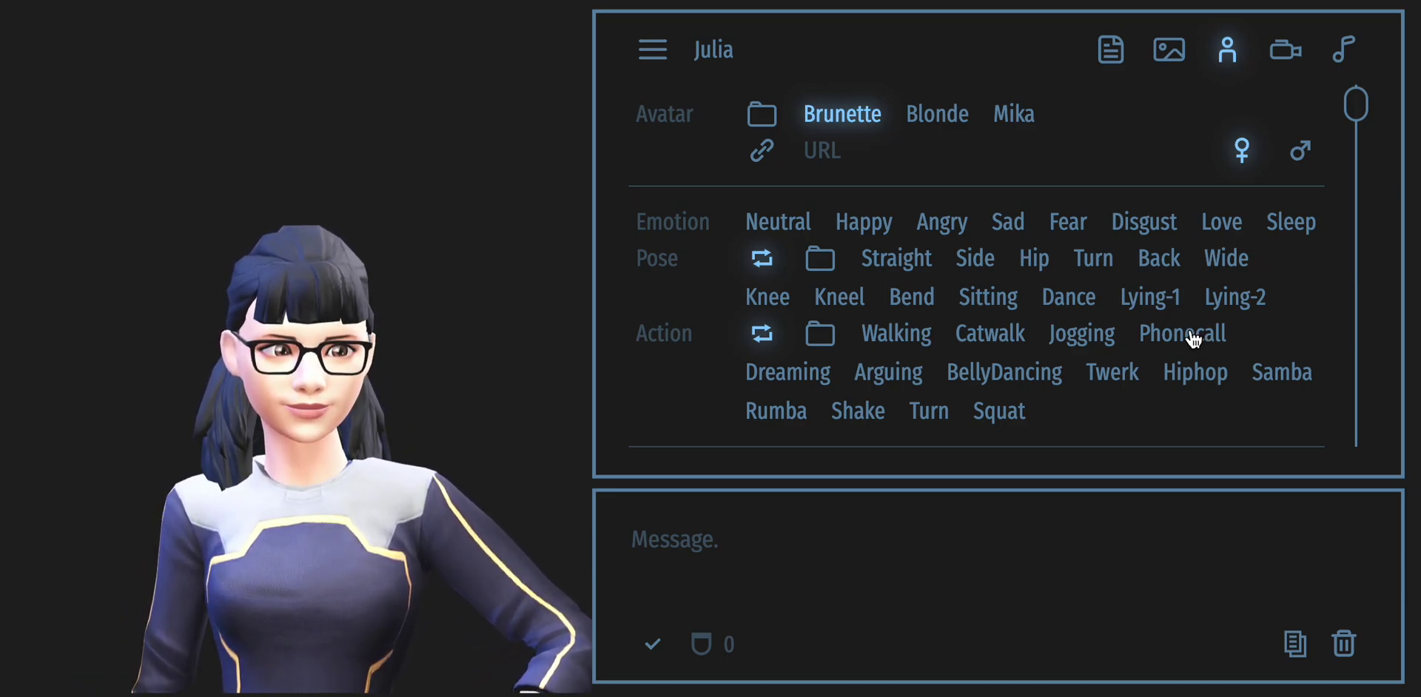
left_click(1012, 224)
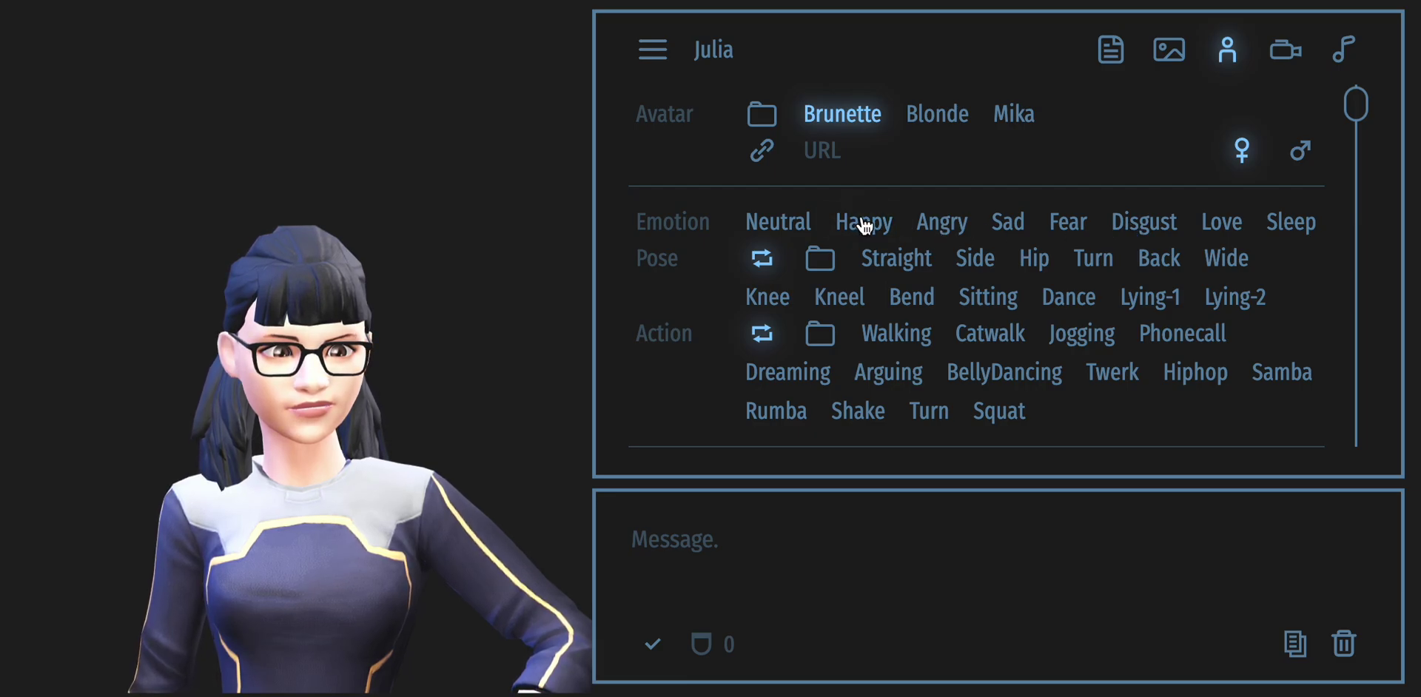
left_click(796, 225)
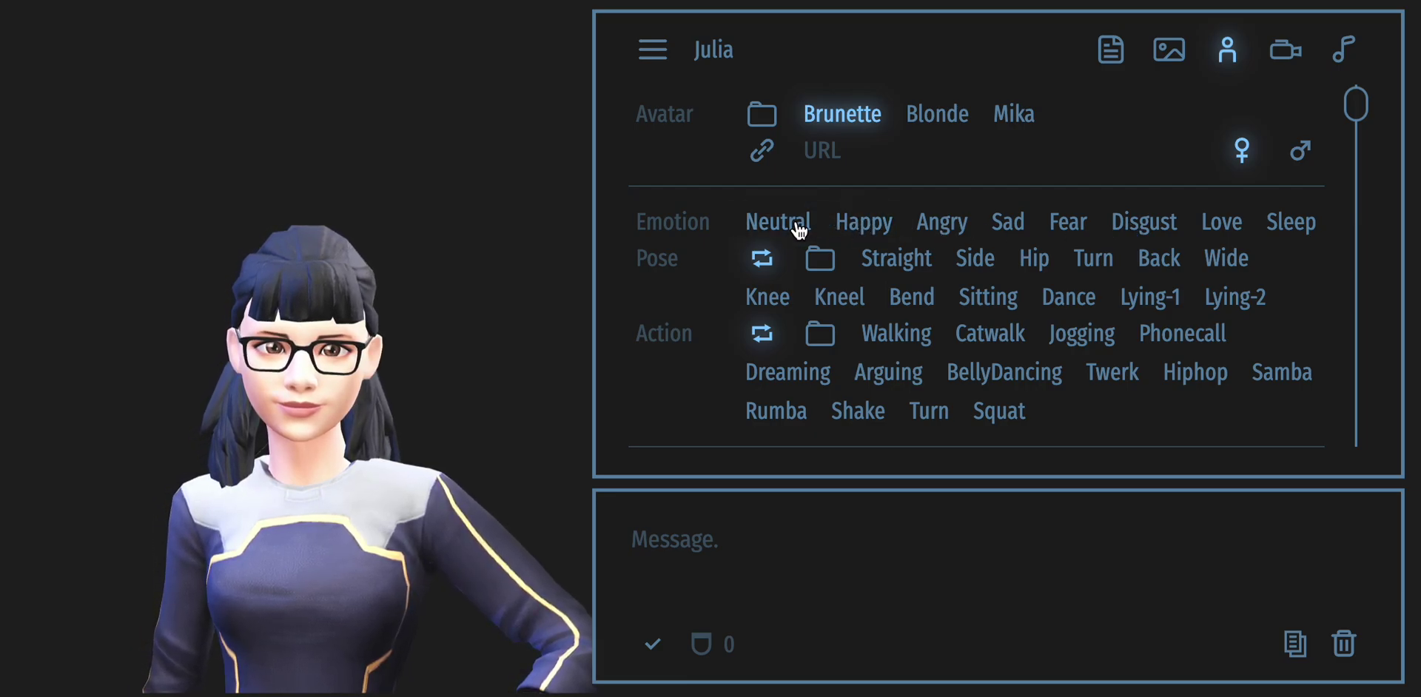
scroll(1031, 314, "down", 5)
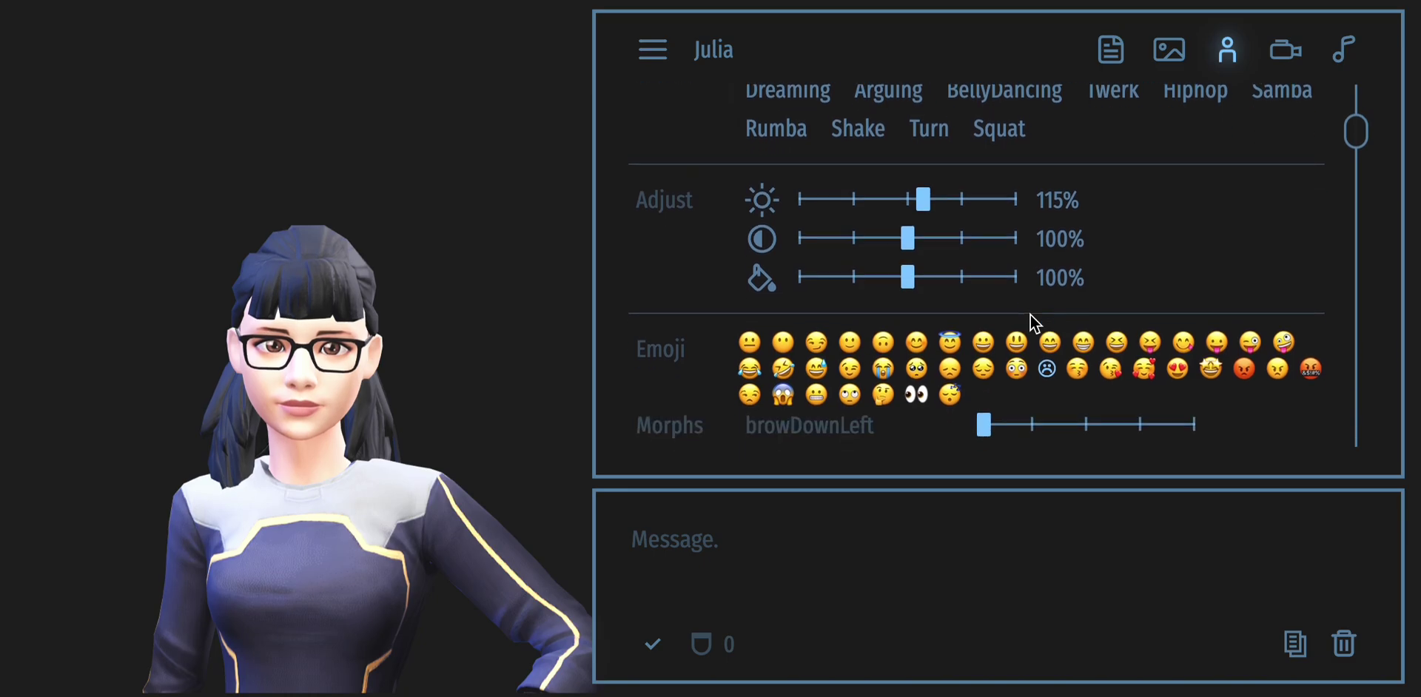
Apply several emoji expressions to the avatar's face, then relax it to neutral
scroll(1028, 314, "down", 3)
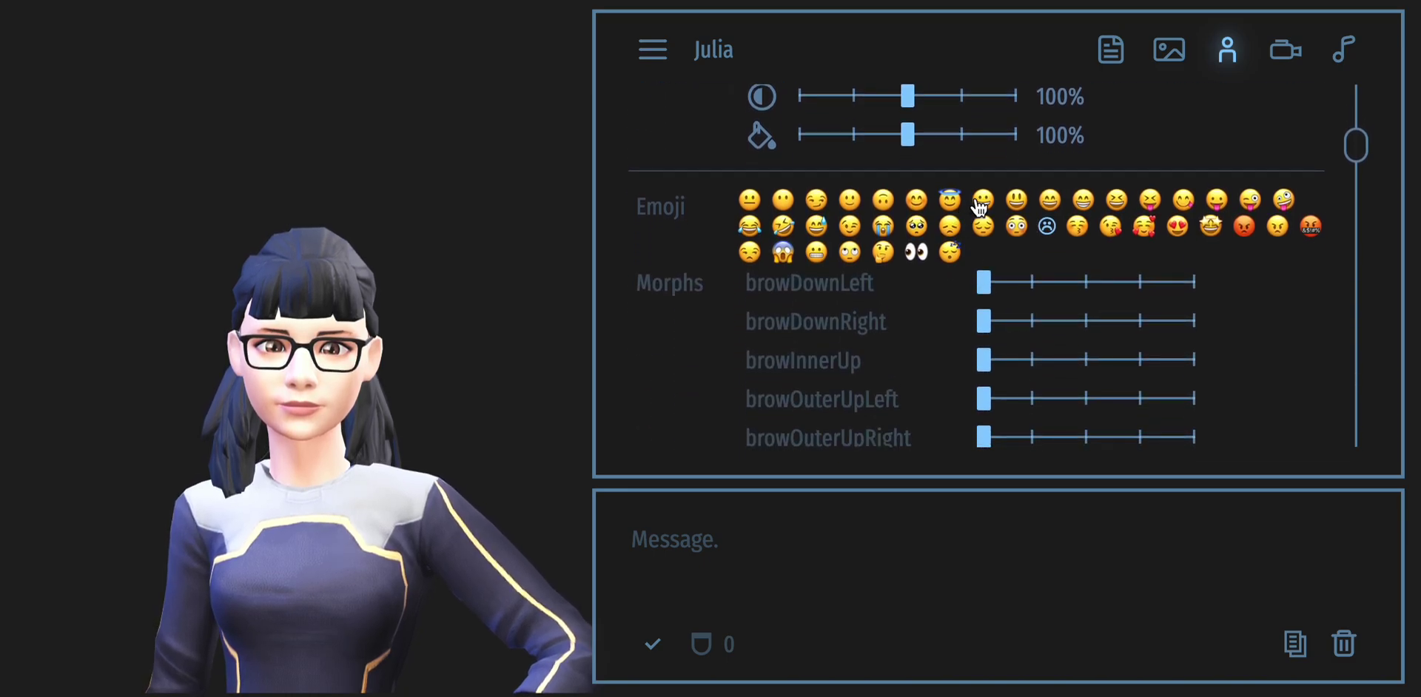
left_click(981, 204)
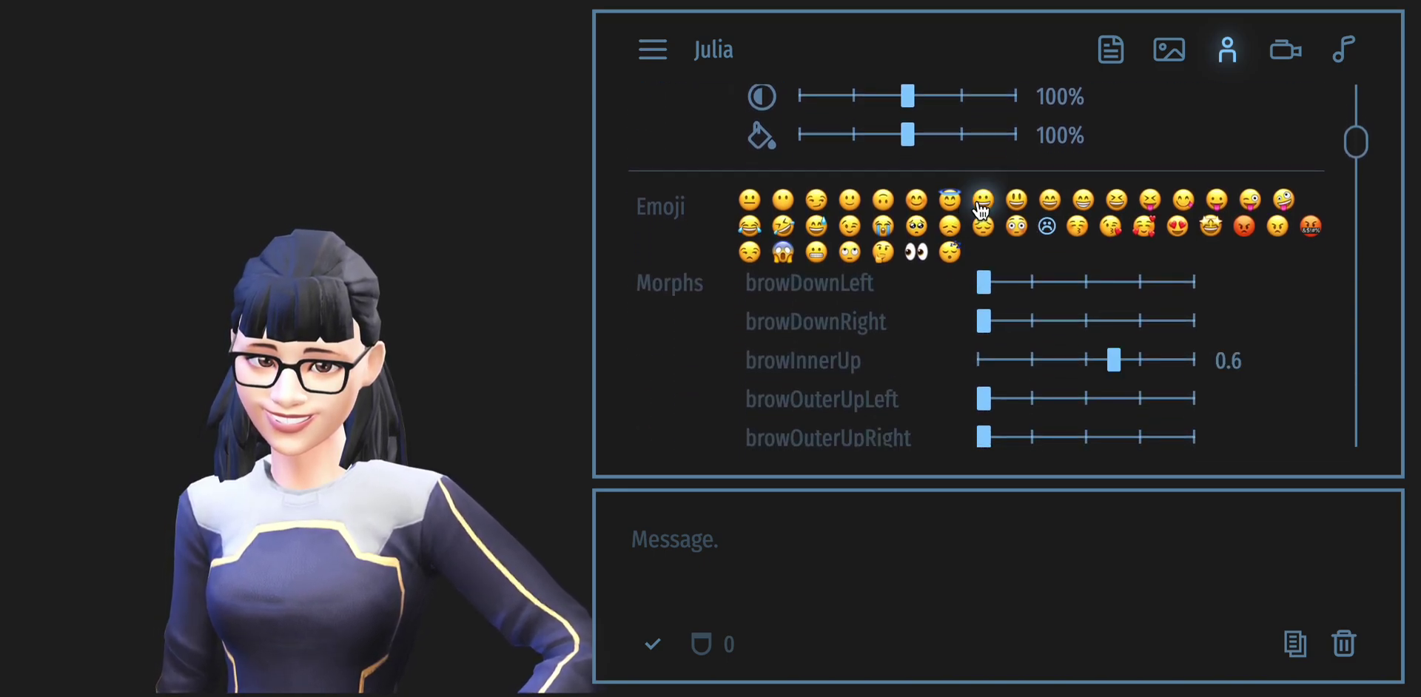
left_click(817, 253)
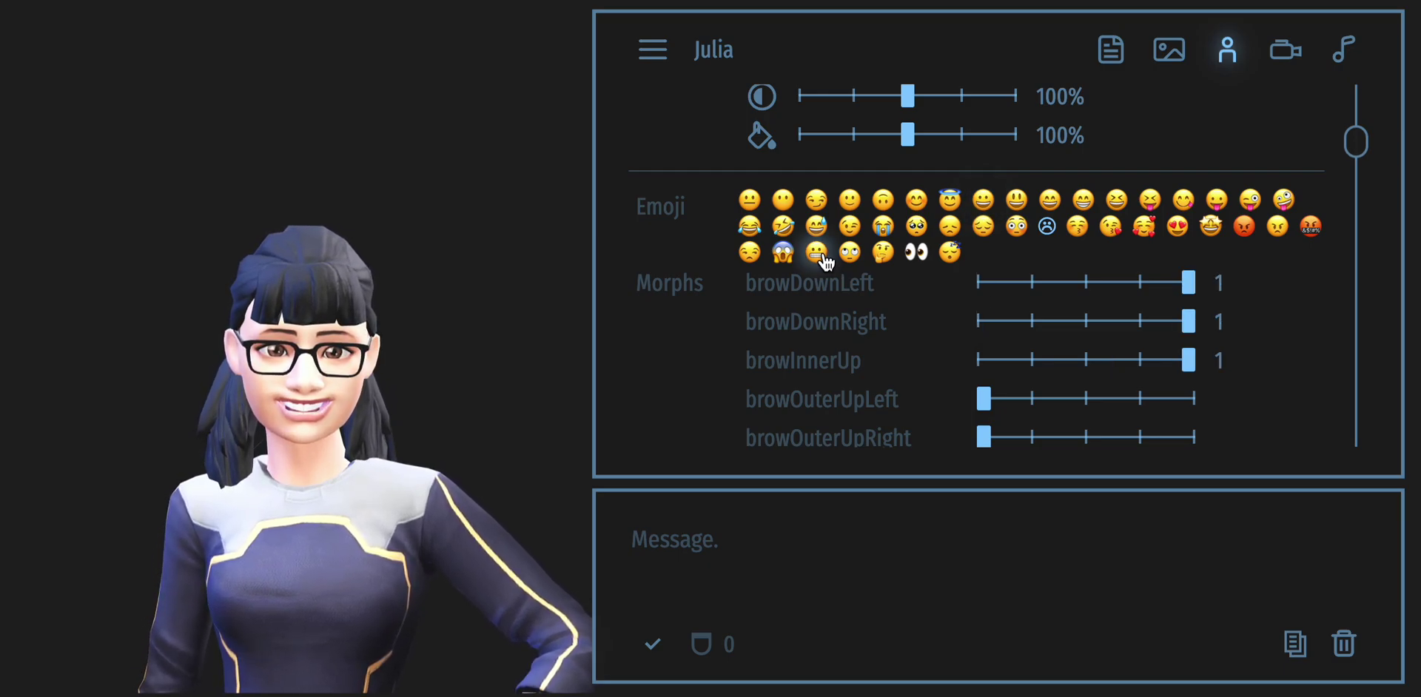
left_click(749, 201)
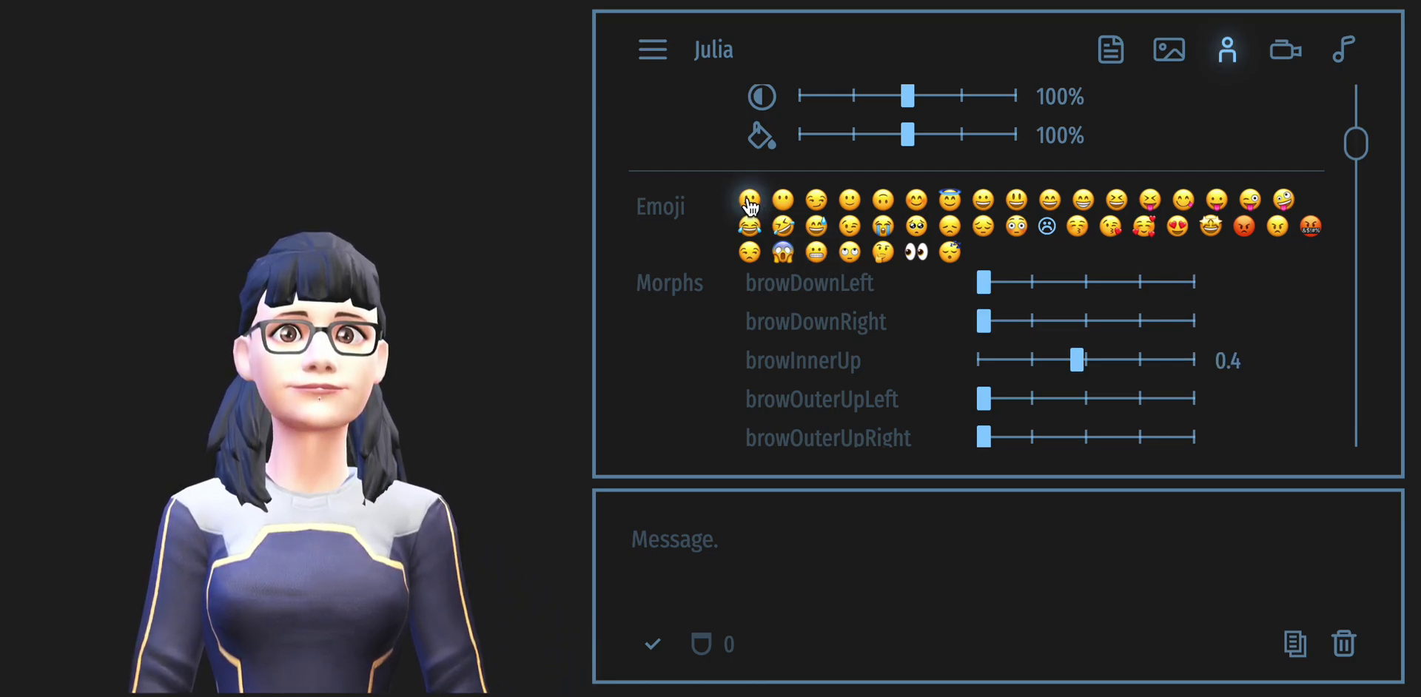
left_click(749, 201)
Open the avatar's jaw fully with the jawOpen blend shape slider
scroll(1177, 342, "down", 10)
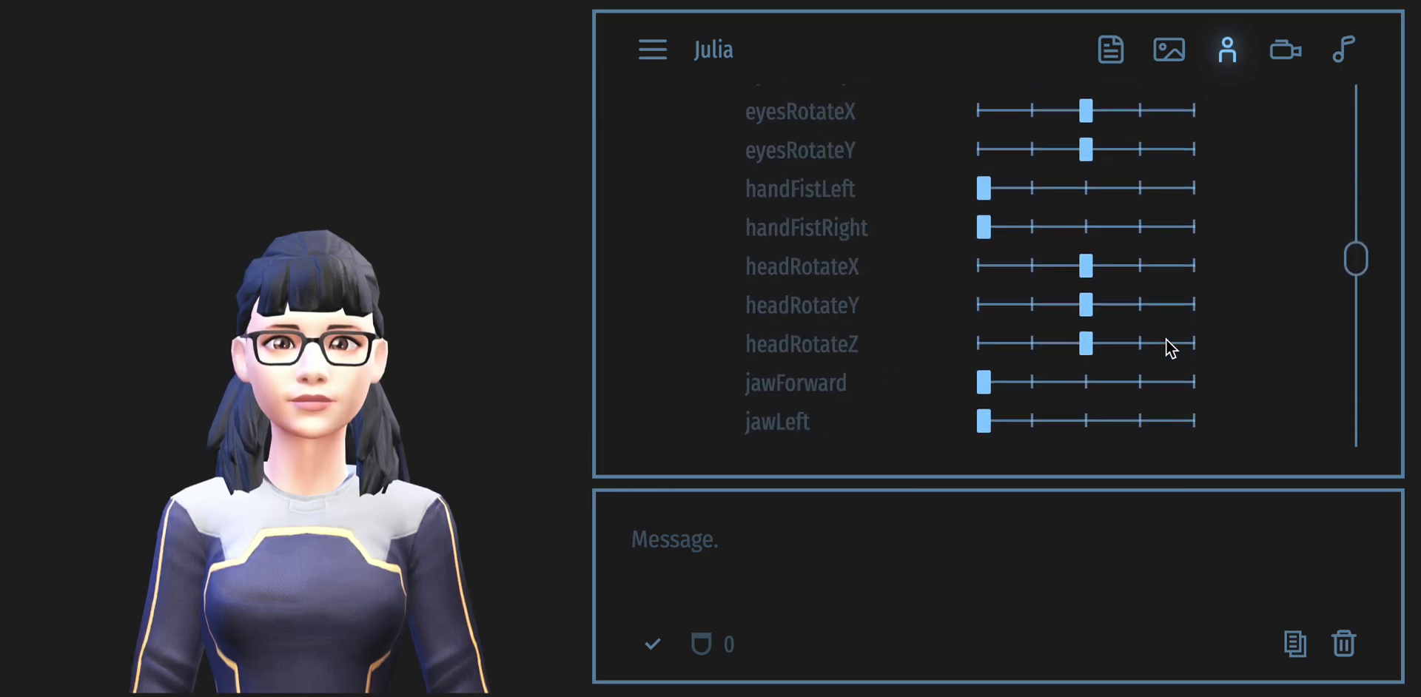
scroll(1166, 340, "down", 3)
mouse_move(985, 239)
left_mouse_down()
mouse_move(1188, 244)
mouse_move(962, 228)
left_mouse_up()
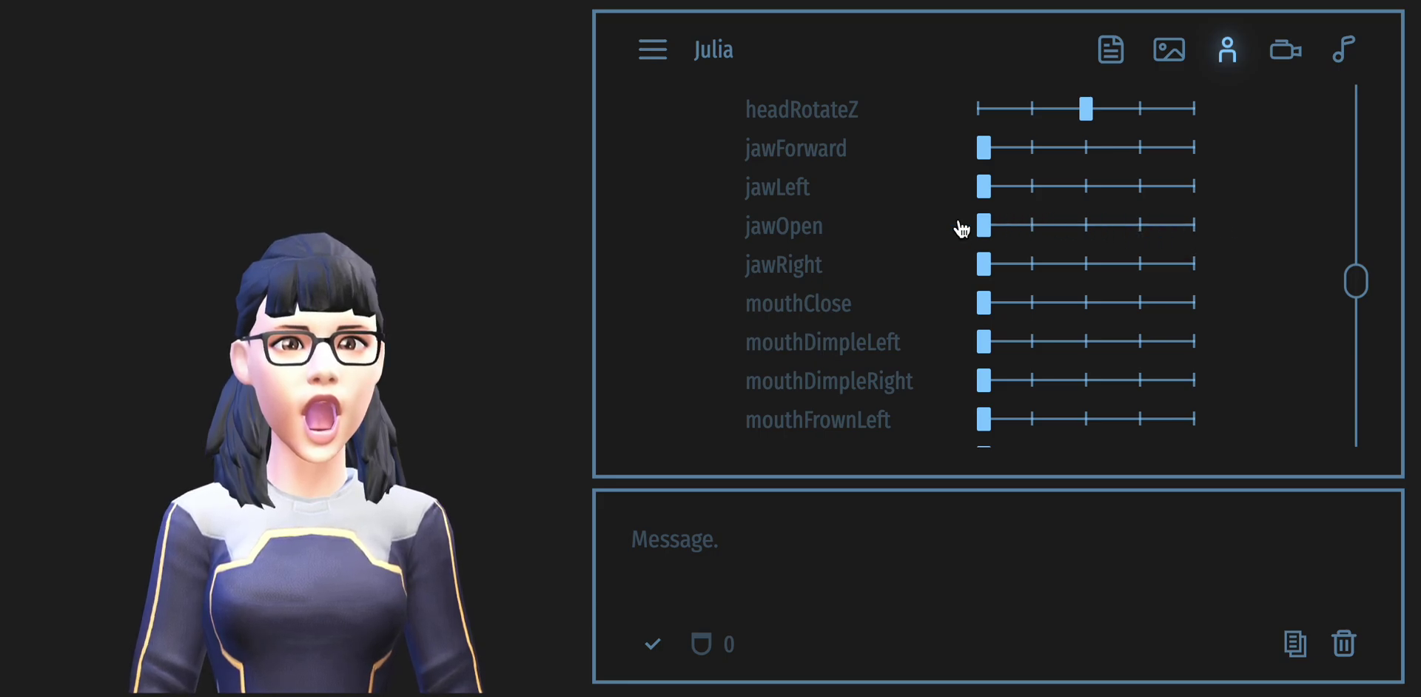
scroll(1099, 332, "up", 10)
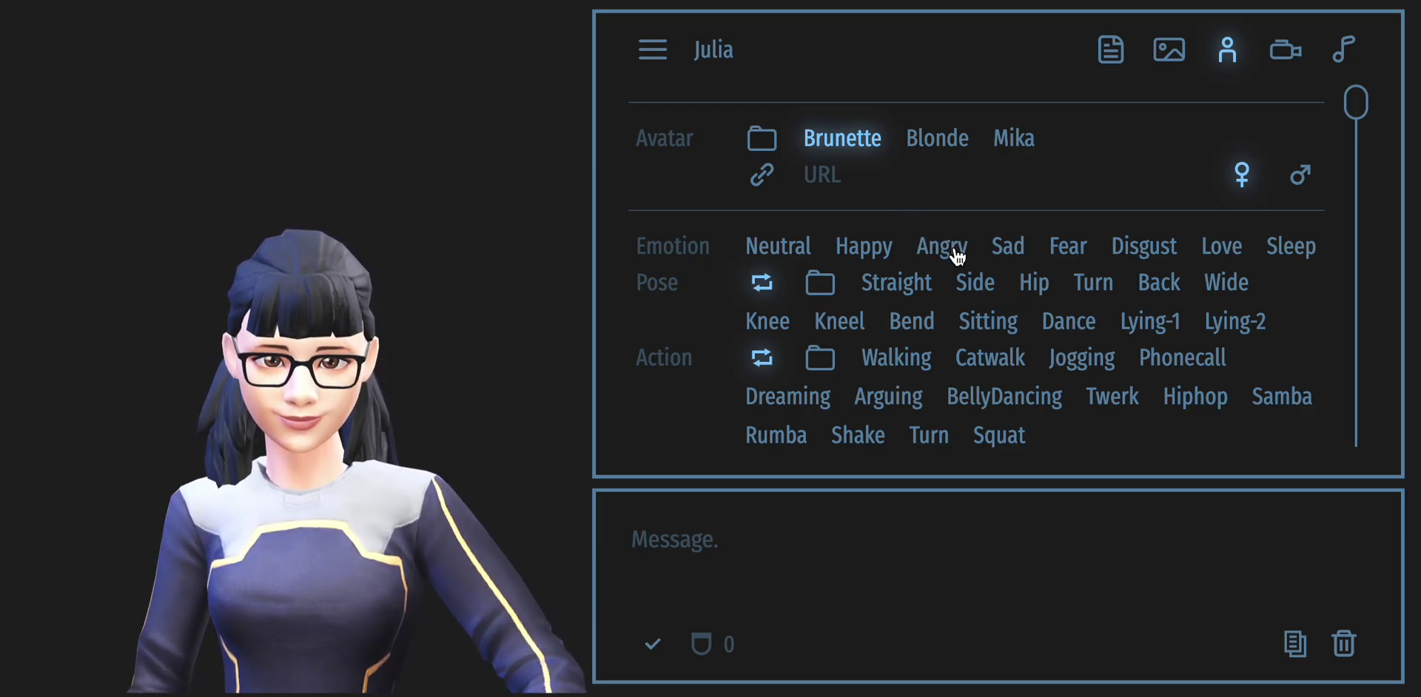
Set the camera framing to Full to show the avatar's whole body
left_click(1286, 52)
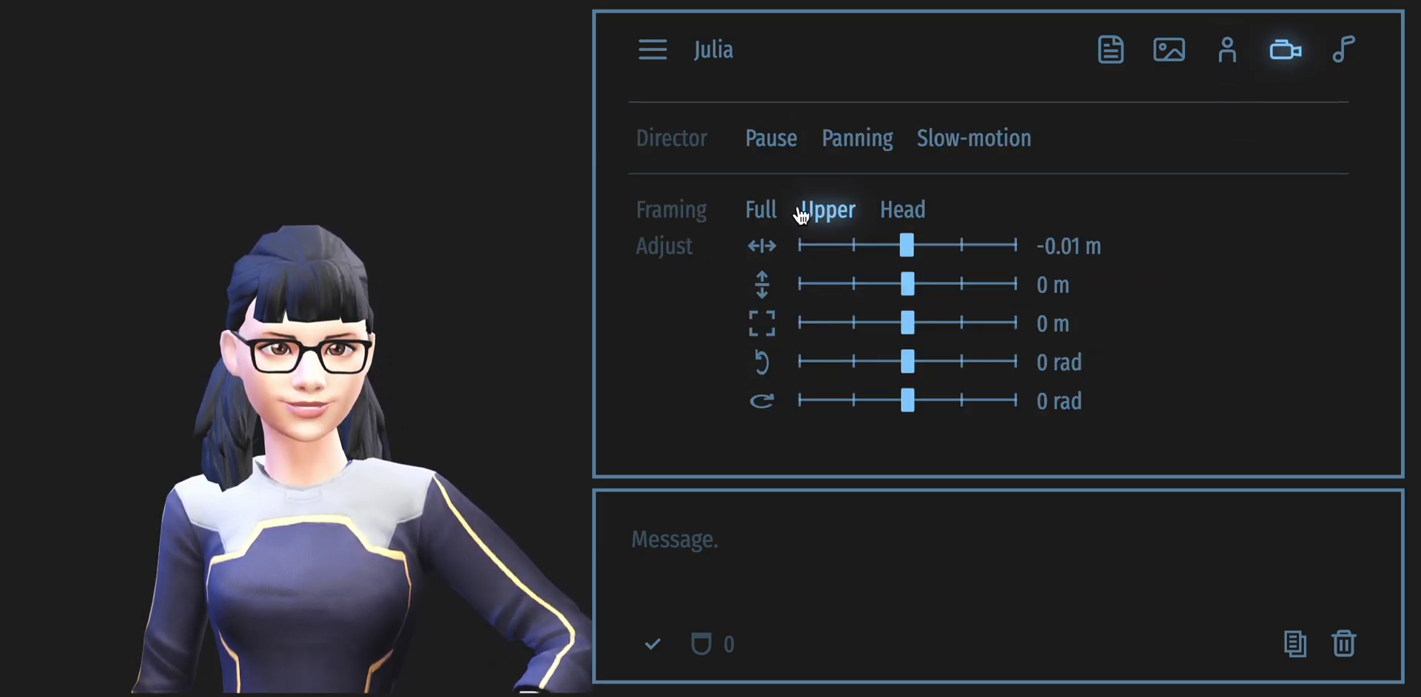
left_click(761, 210)
left_click(1287, 53)
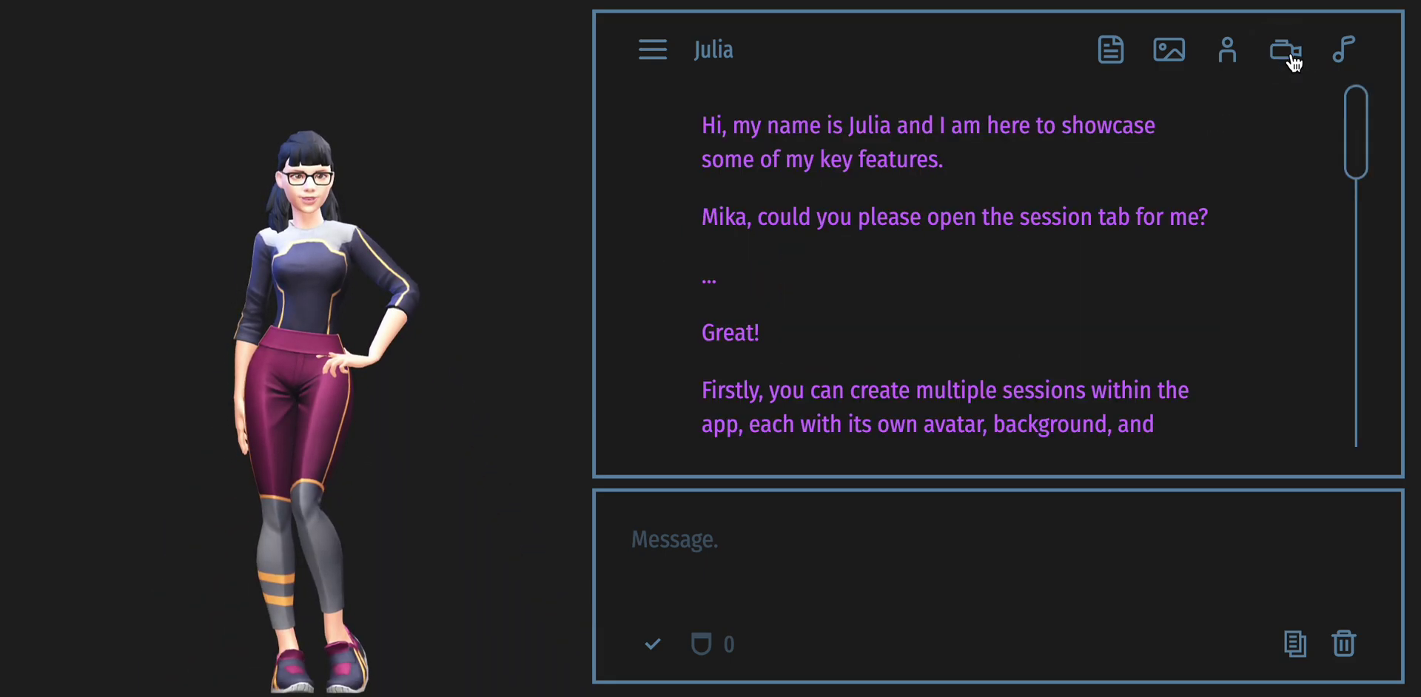
left_click(1227, 50)
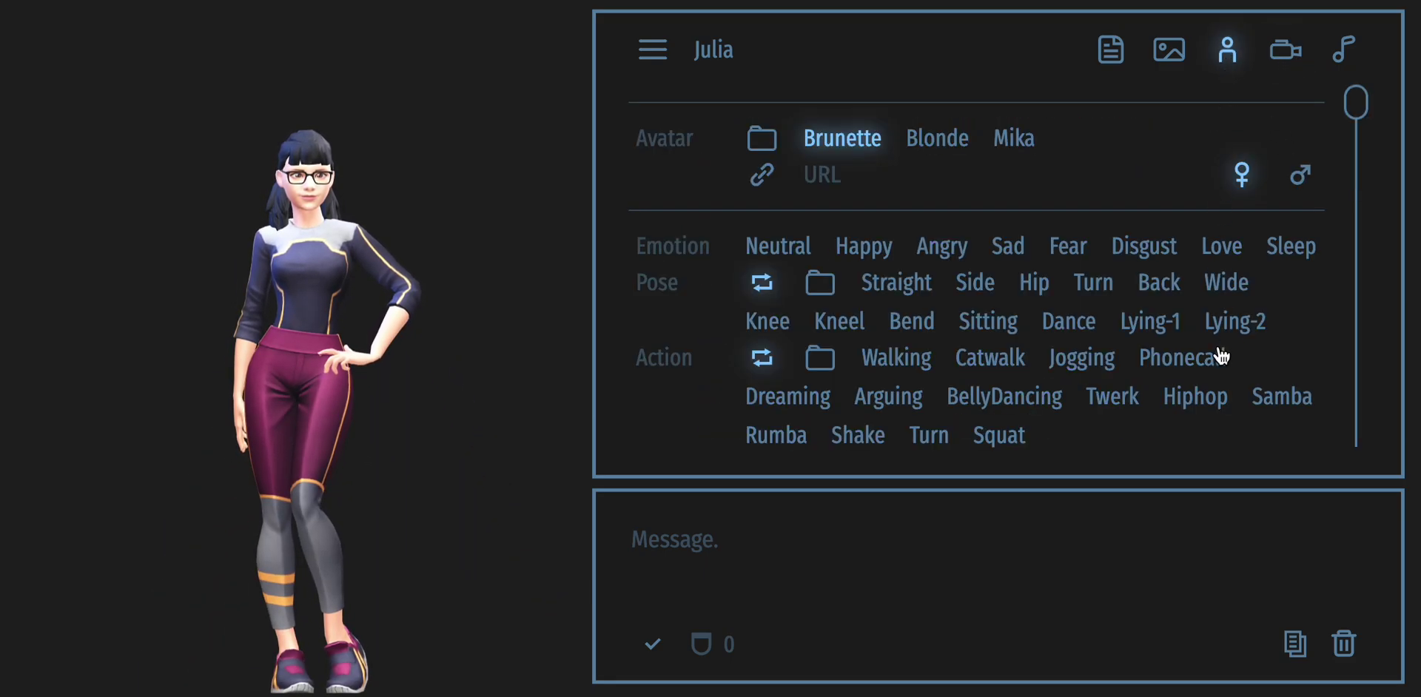
Try the Hip, Turn and Knee poses, settling the avatar on Straight
left_click(976, 283)
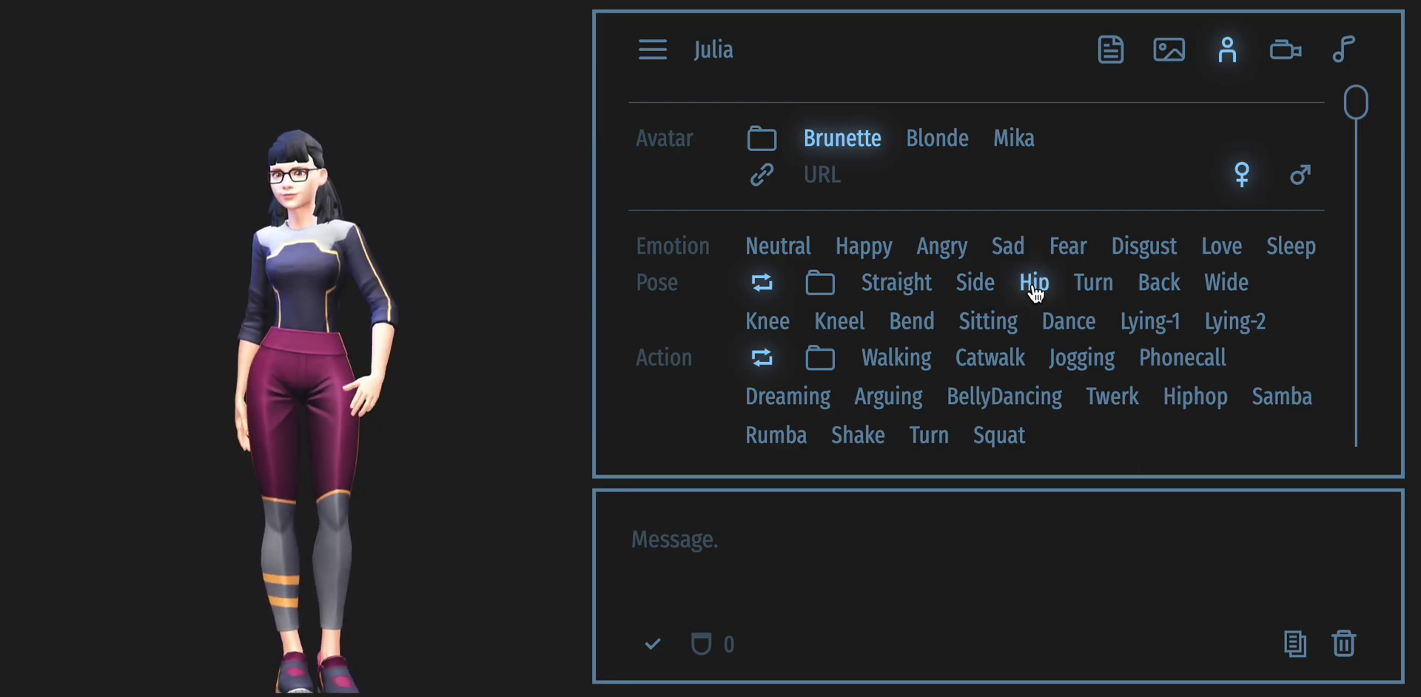
left_click(1108, 288)
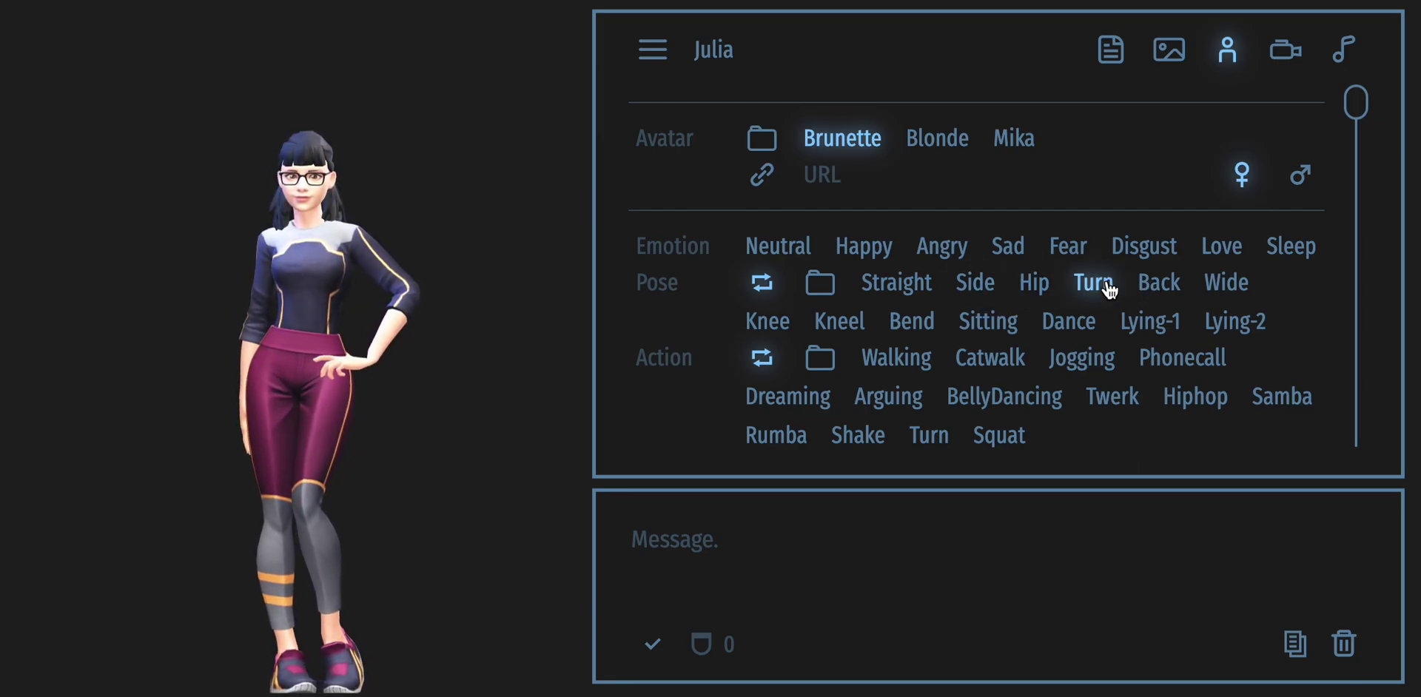
left_click(782, 329)
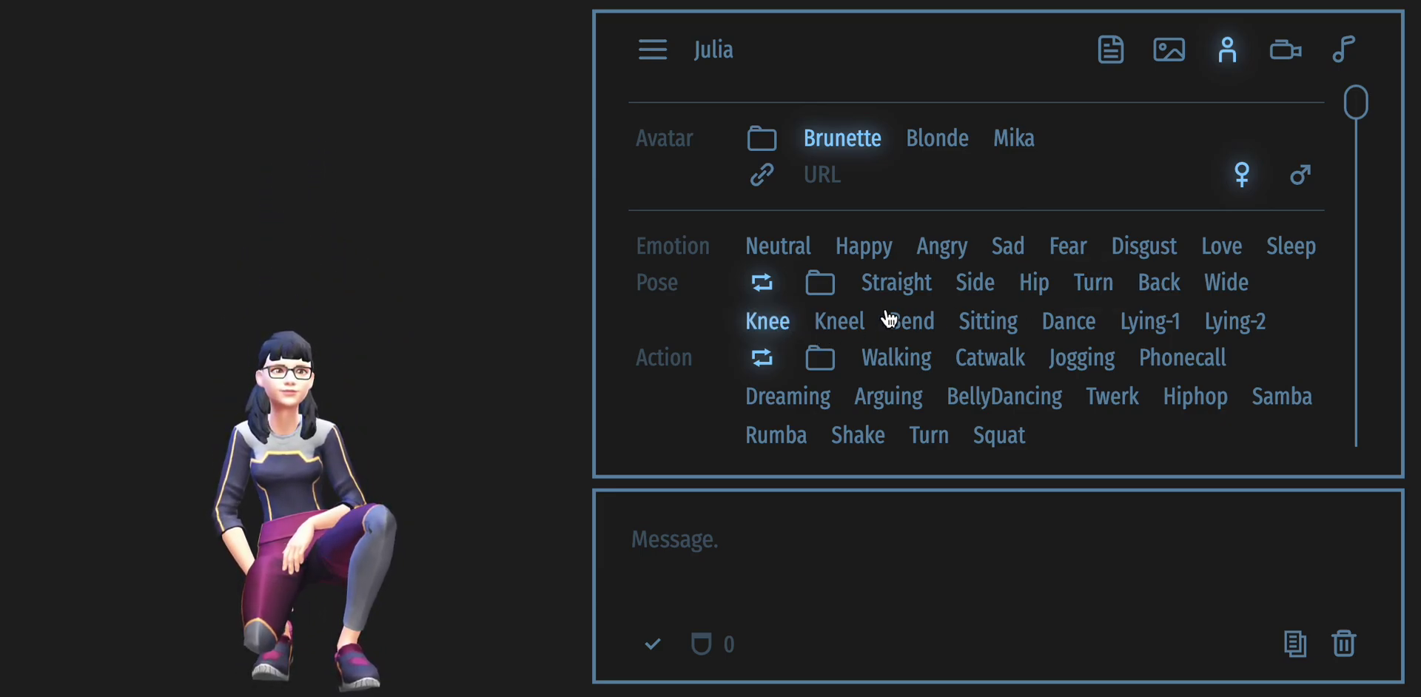
left_click(937, 289)
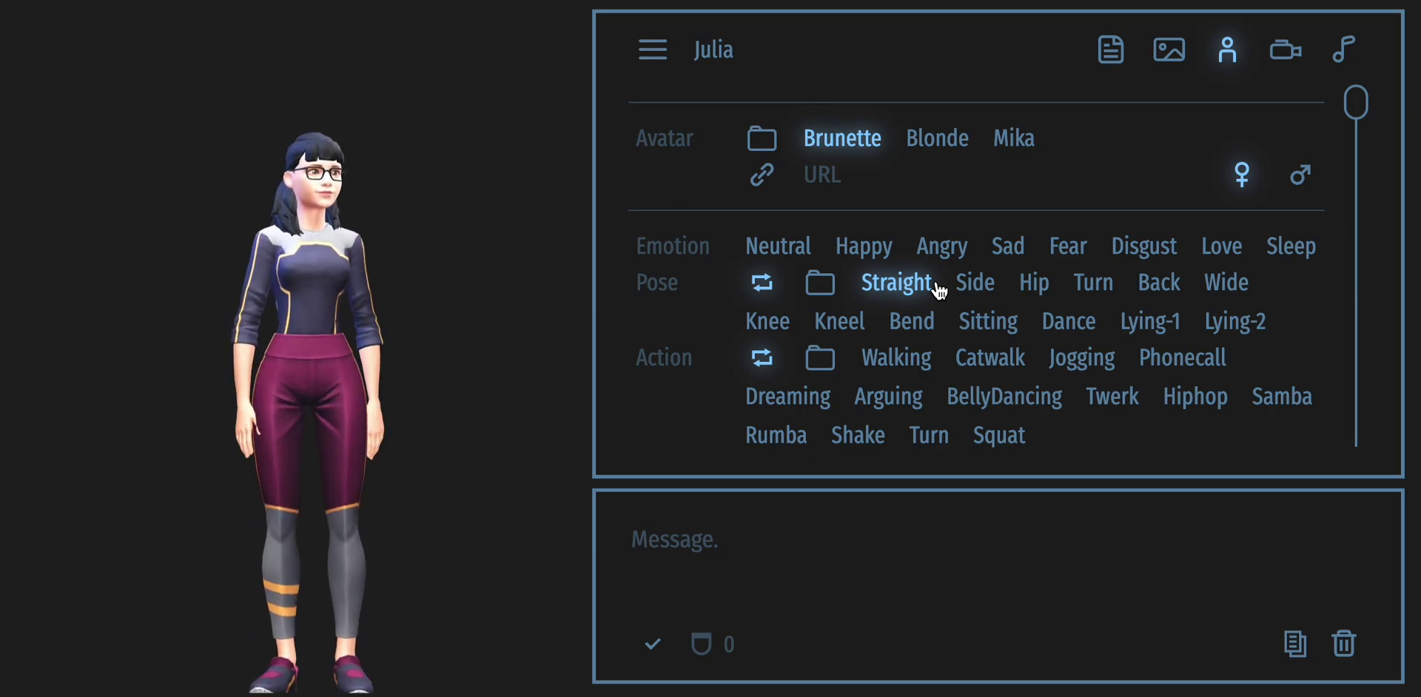
Try the Walking and Jogging actions, then set the avatar BellyDancing
left_click(908, 359)
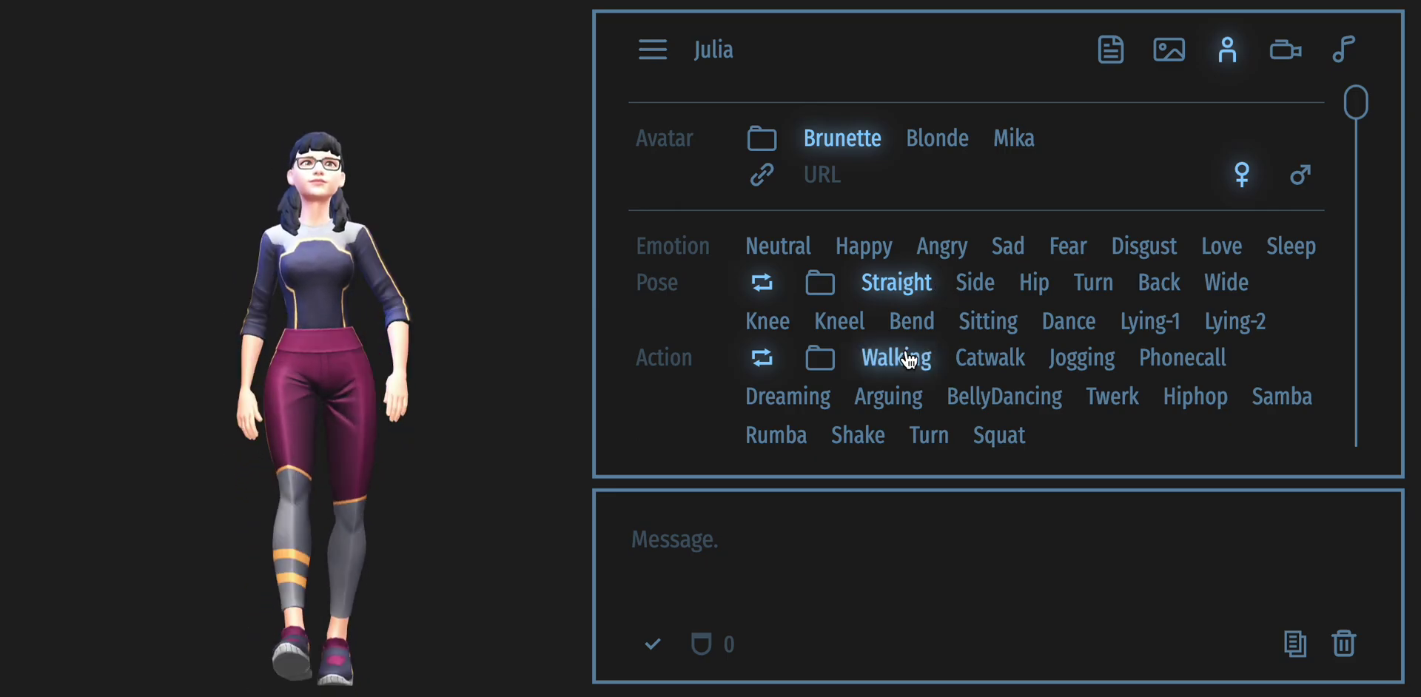
left_click(1076, 363)
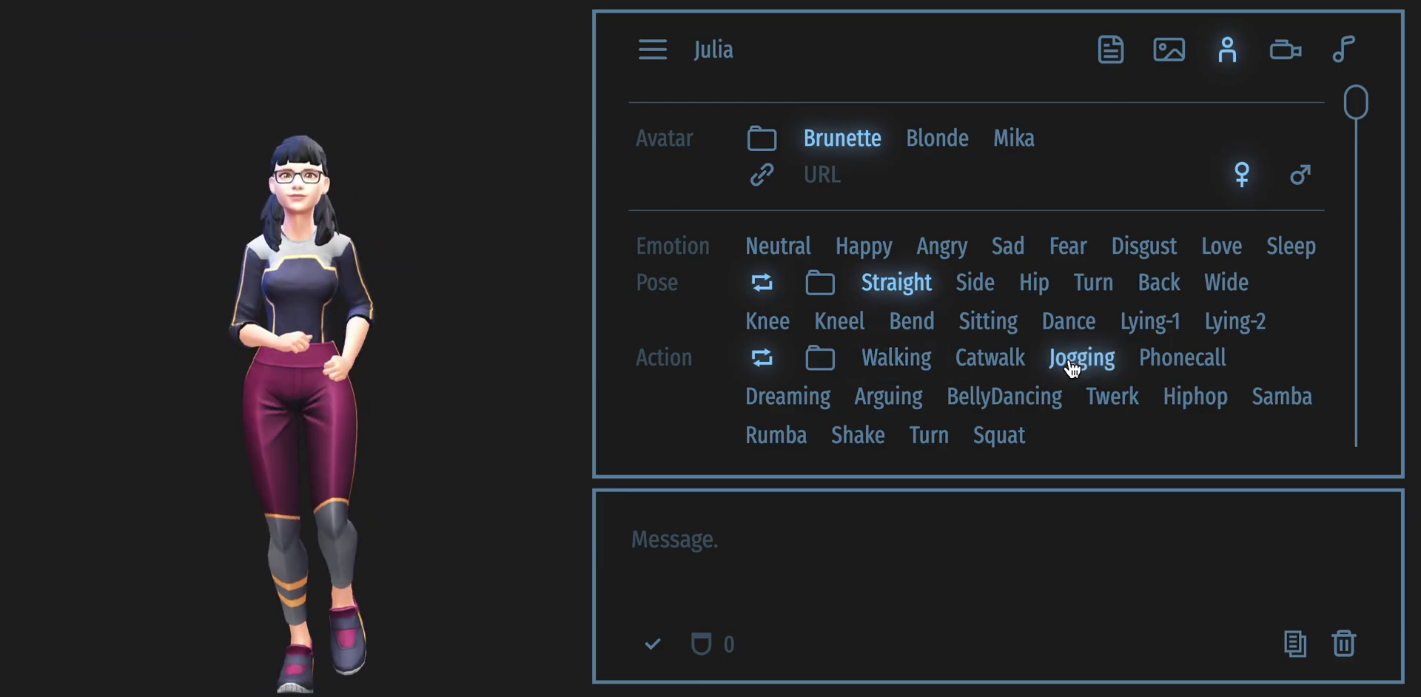
left_click(1025, 398)
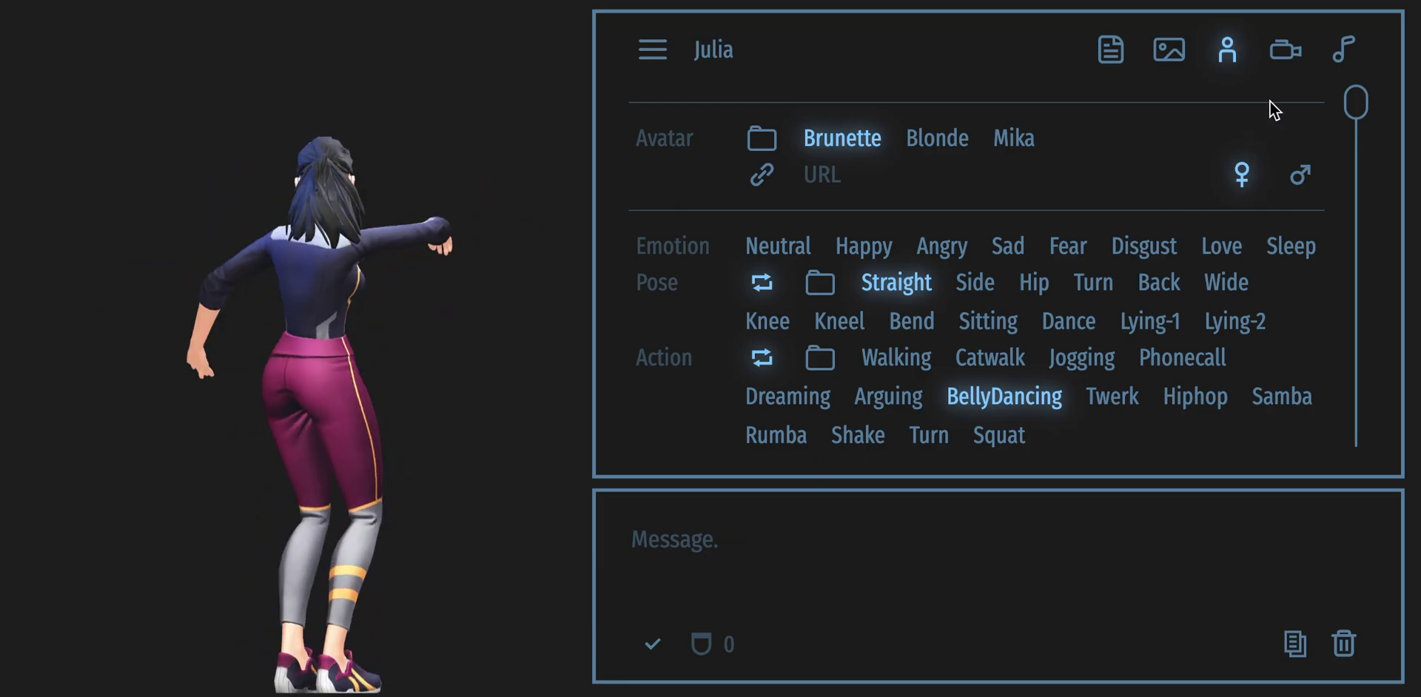
left_click(1286, 49)
Step slow motion up to x8 on the belly dance, then turn it off
left_click(977, 138)
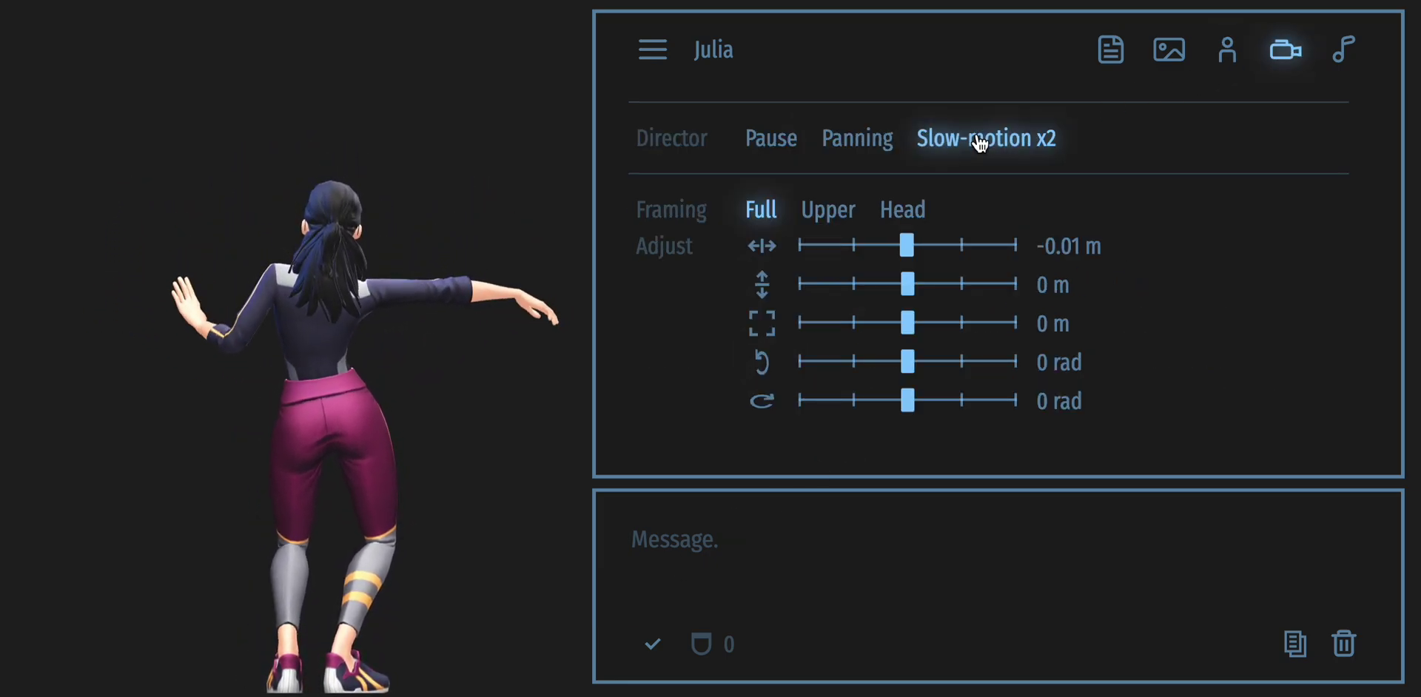
left_click(979, 141)
left_click(979, 140)
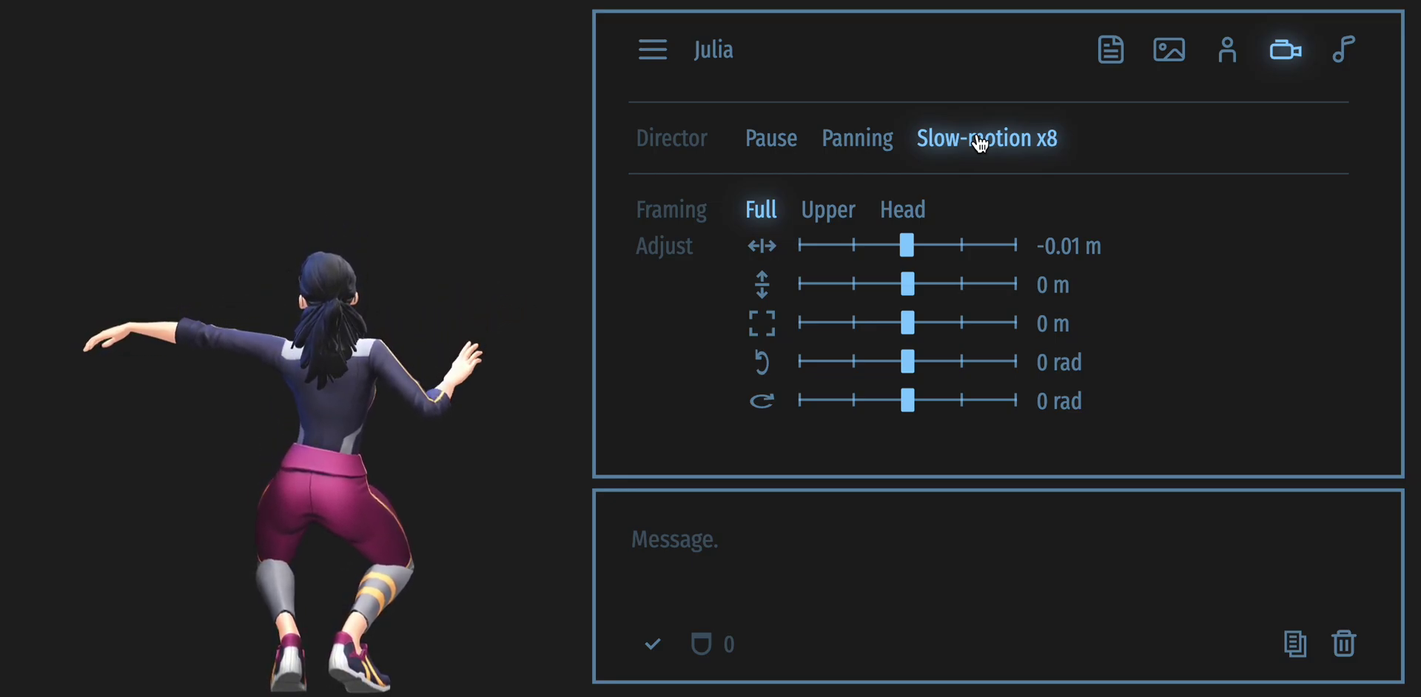
left_click(980, 141)
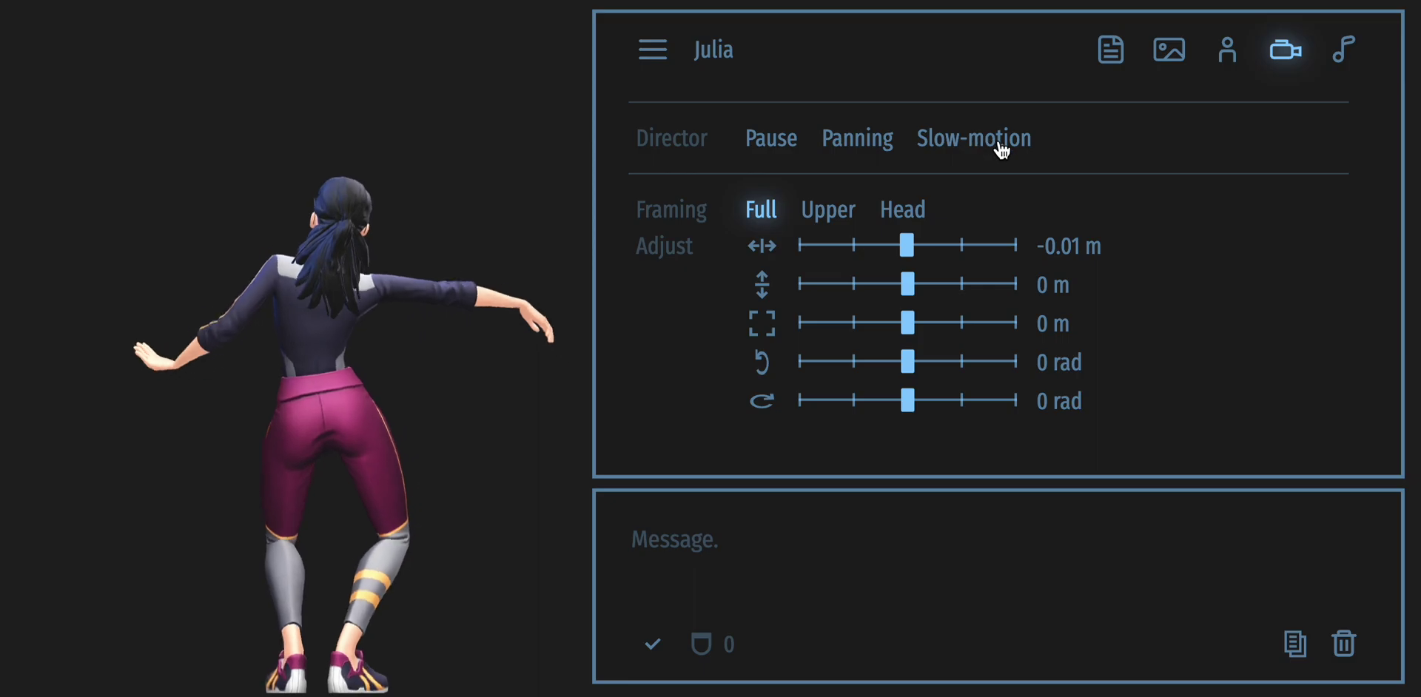
Stop the BellyDancing action so the avatar stands idle
left_click(1223, 58)
left_click(1015, 400)
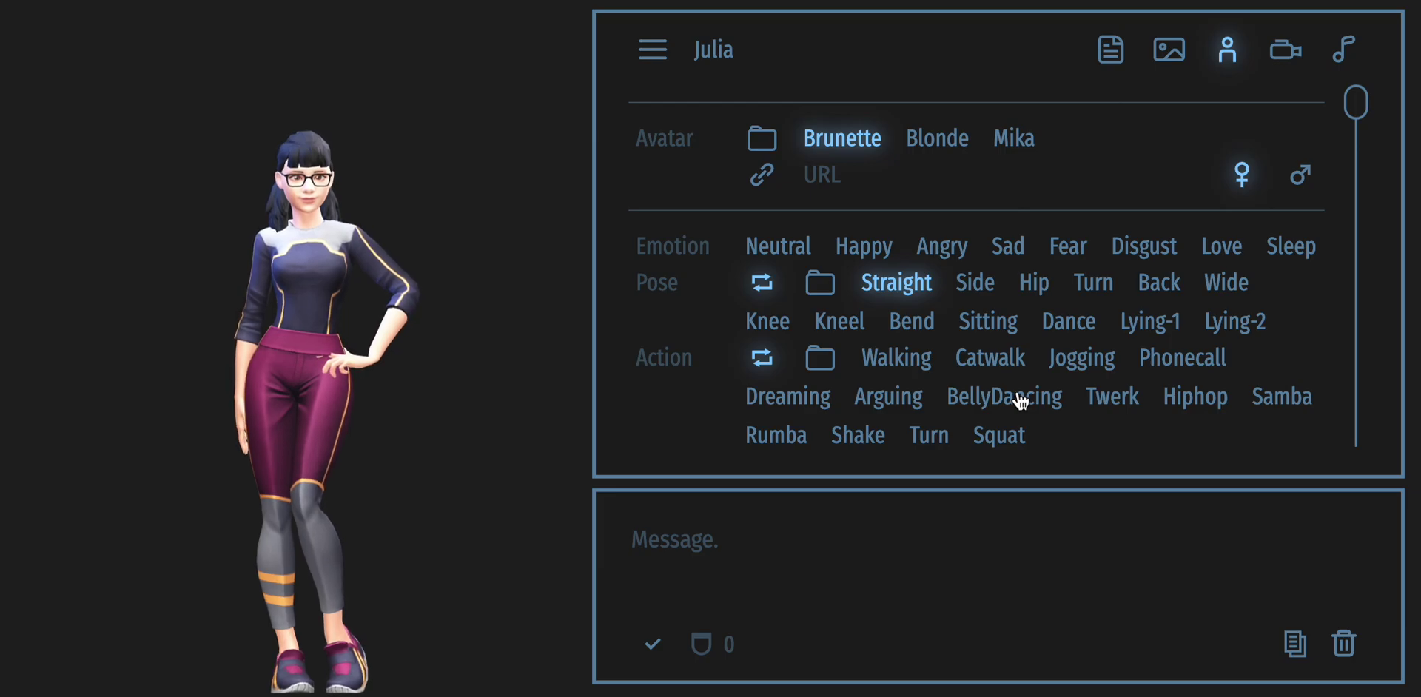
left_click(1348, 49)
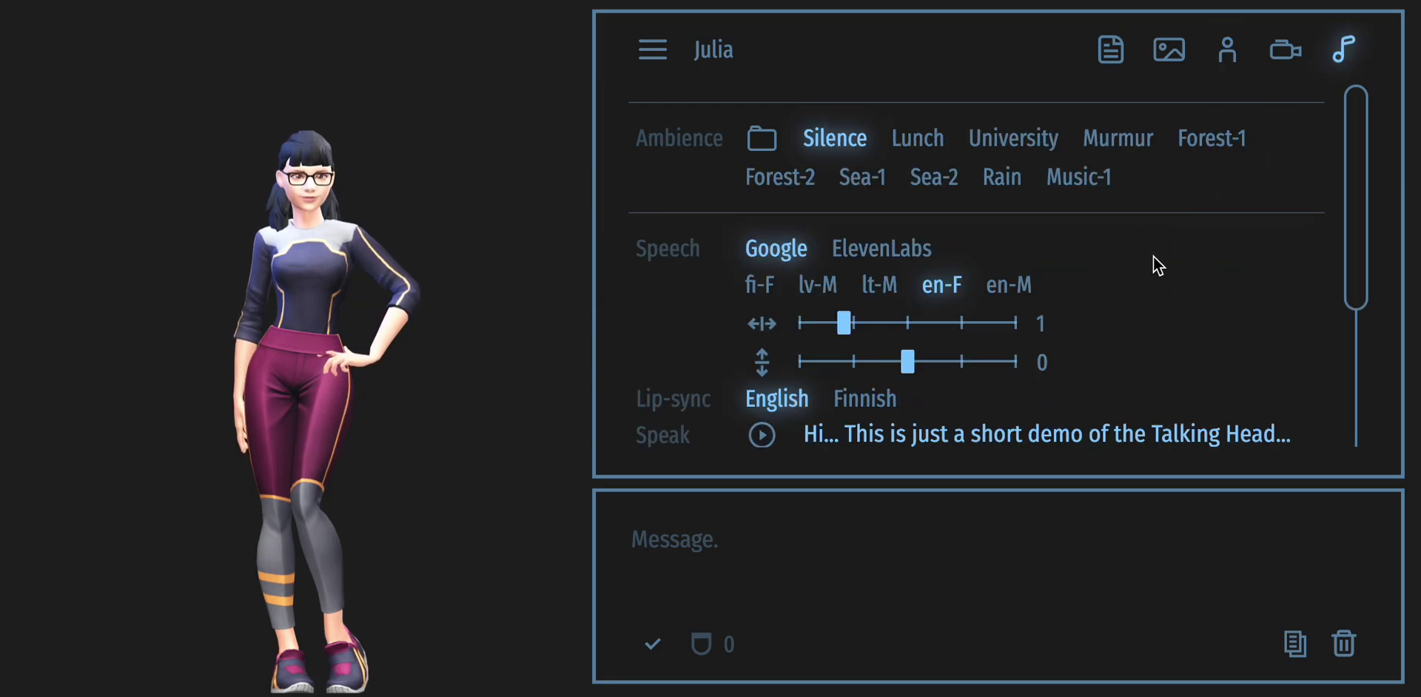
Try Forest-1 ambience and Finnish lip-sync, then restore English lip-sync and Silence
scroll(1157, 270, "down", 3)
scroll(1157, 277, "up", 3)
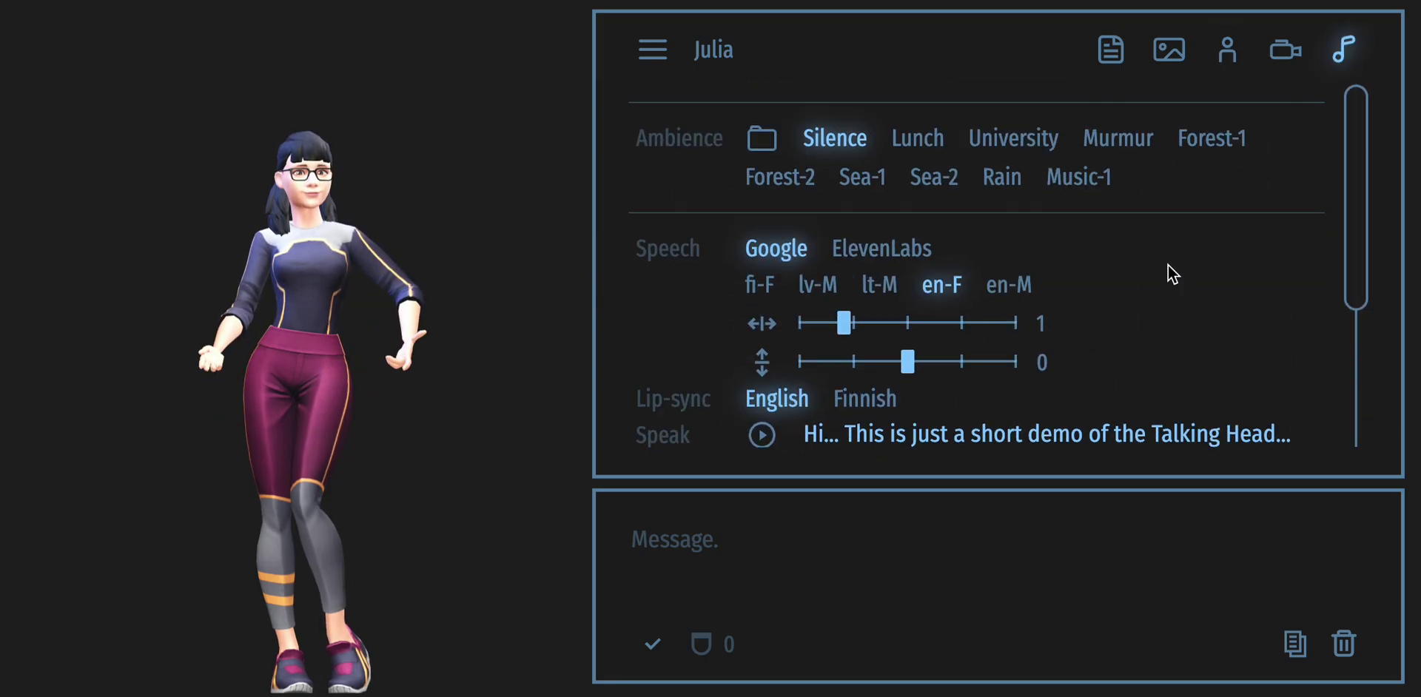
left_click(1223, 141)
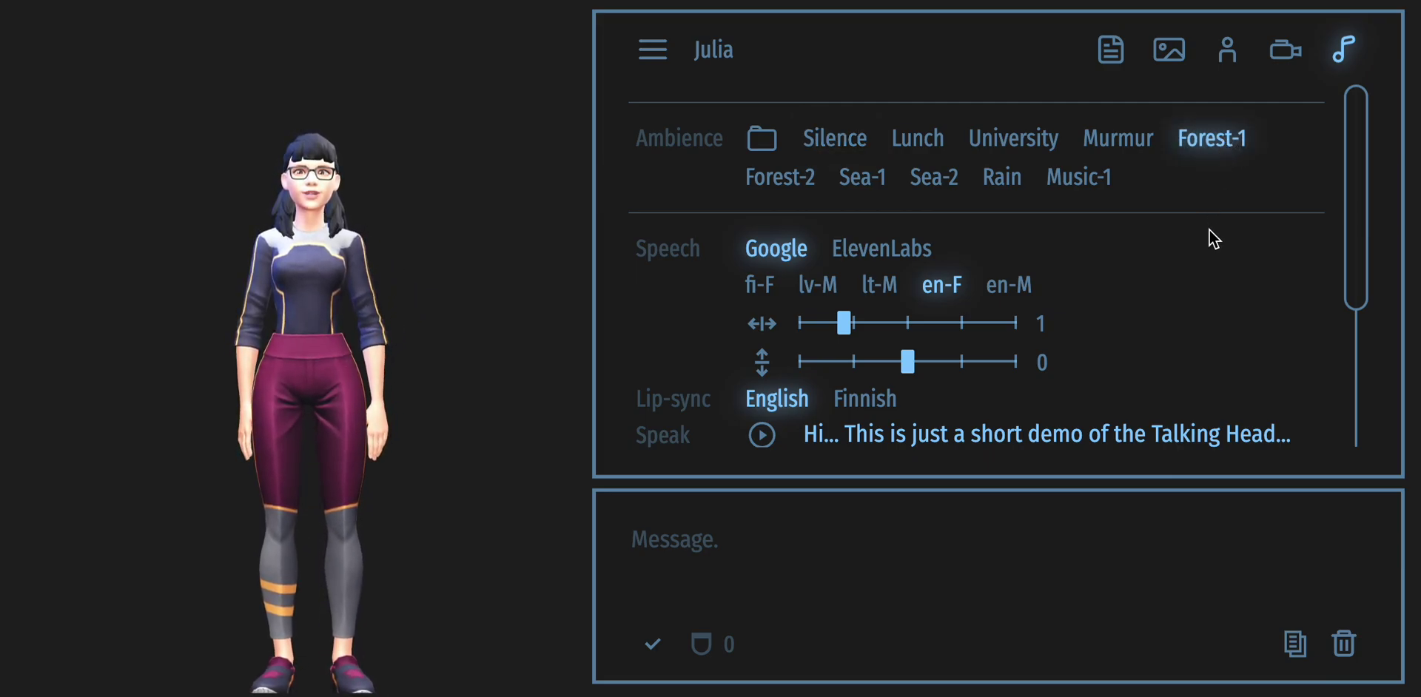
left_click(871, 404)
left_click(788, 399)
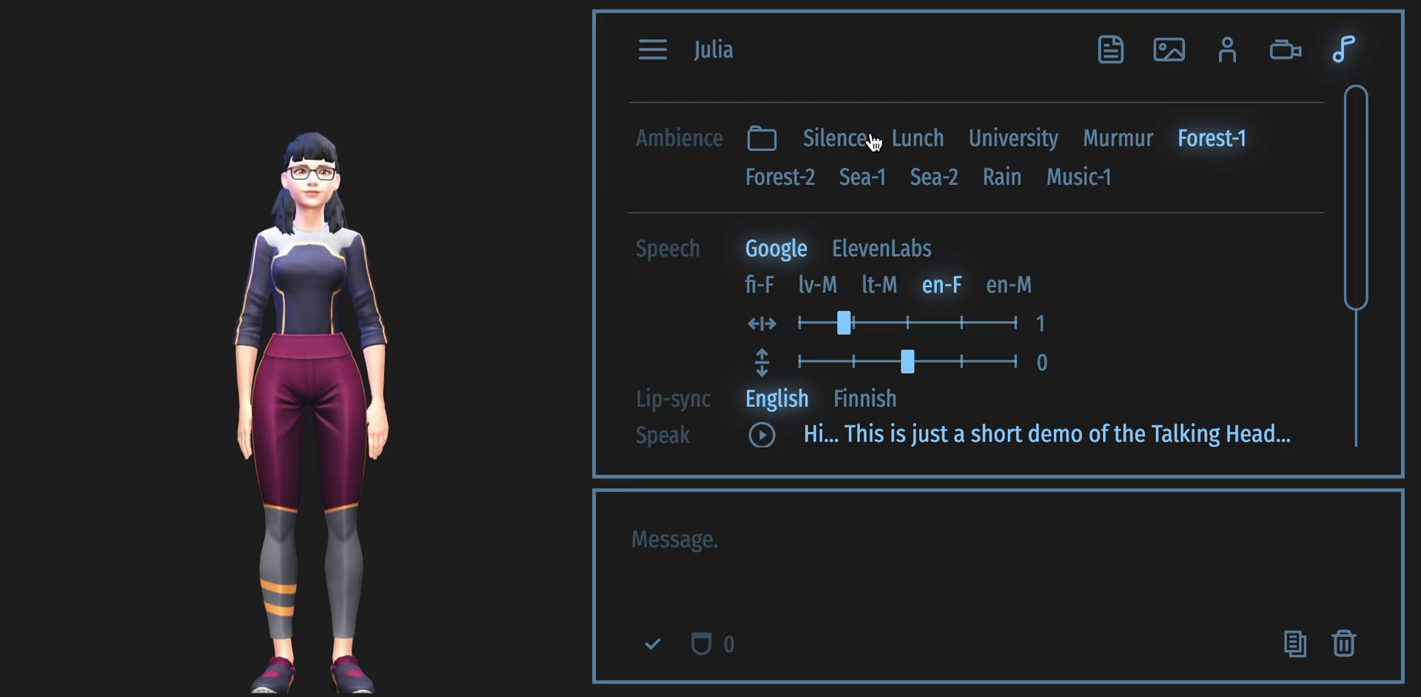
left_click(845, 139)
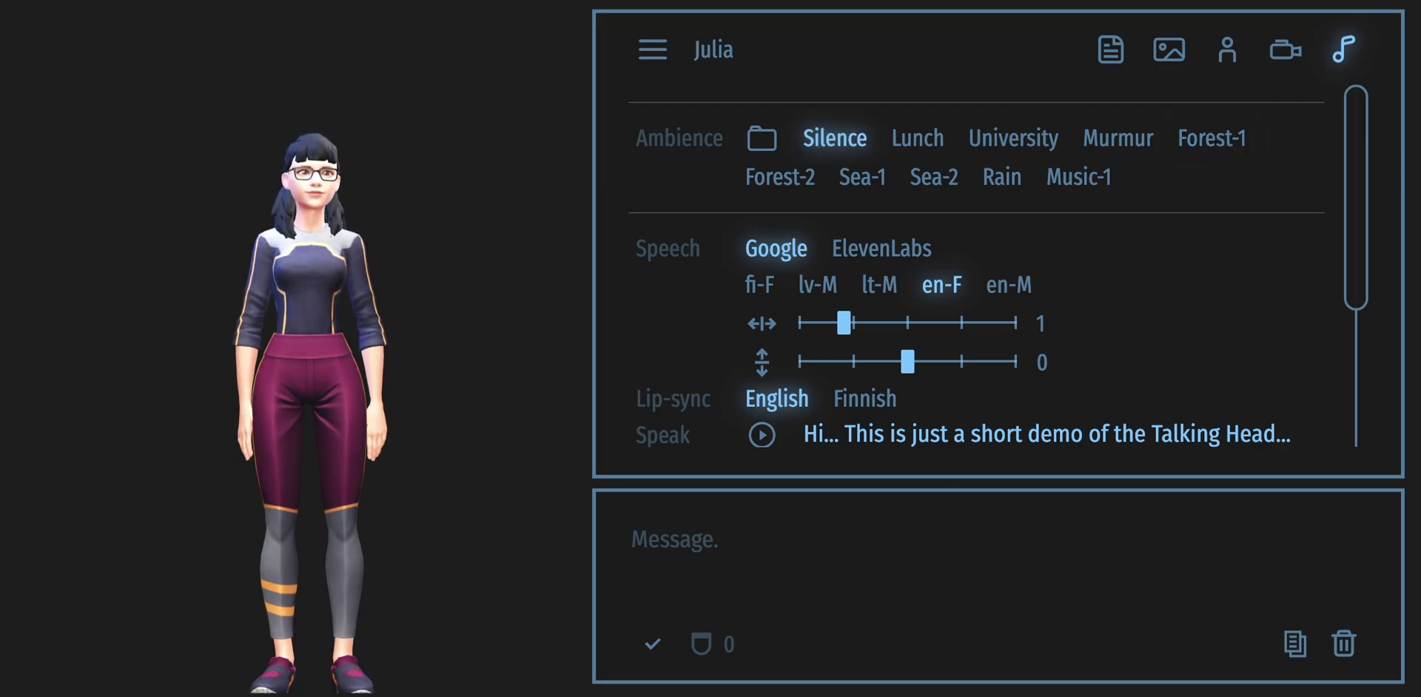